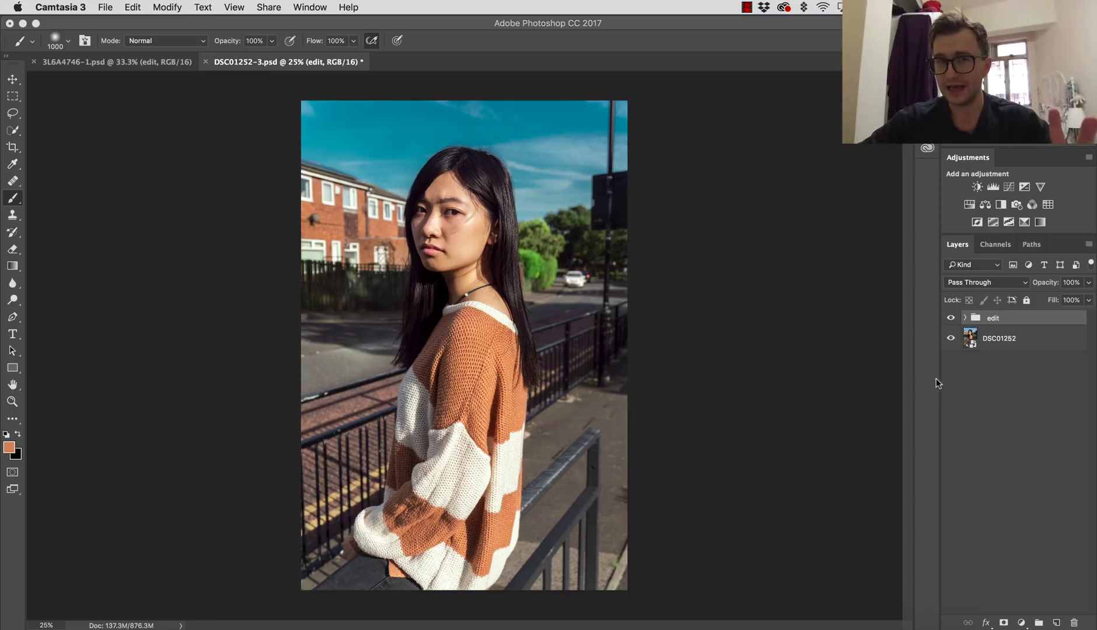
Compare the portrait with the edit group hidden and shown, then expand the group to list its layers
{"action": "left_click", "coordinate": [950, 319]}
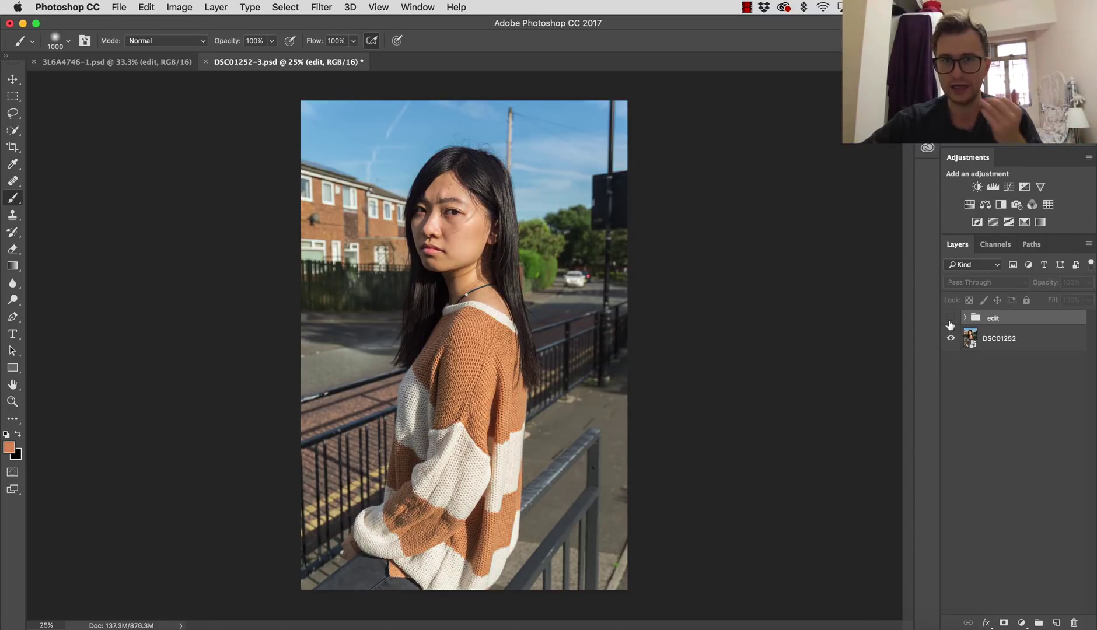
{"action": "left_click", "coordinate": [950, 320]}
{"action": "left_click", "coordinate": [966, 318]}
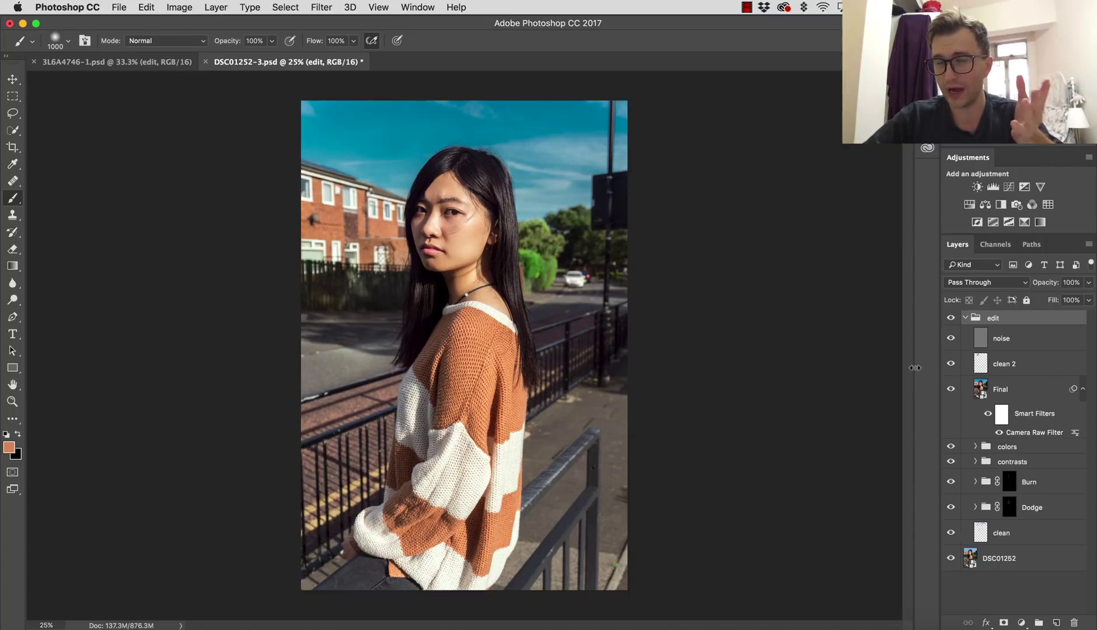
Hide the noise layer and collapse the edit group
{"action": "left_click", "coordinate": [951, 338]}
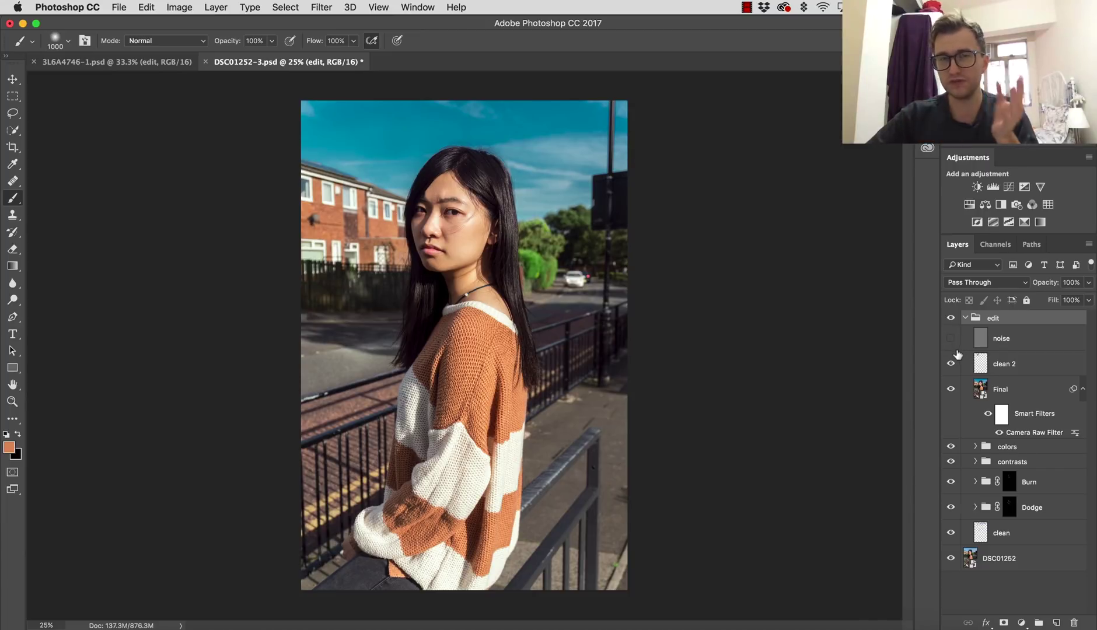
{"action": "left_click", "coordinate": [964, 318]}
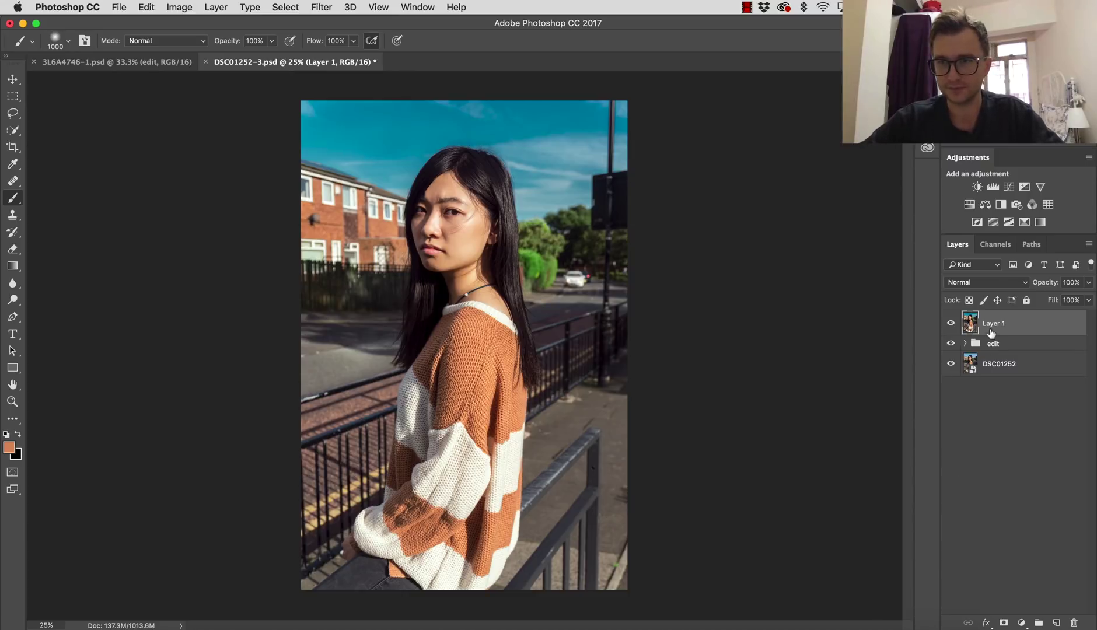
Rename Layer 1 to 'BW' and convert it into a smart object
{"action": "double_click", "coordinate": [993, 325]}
{"action": "type", "text": "BW"}
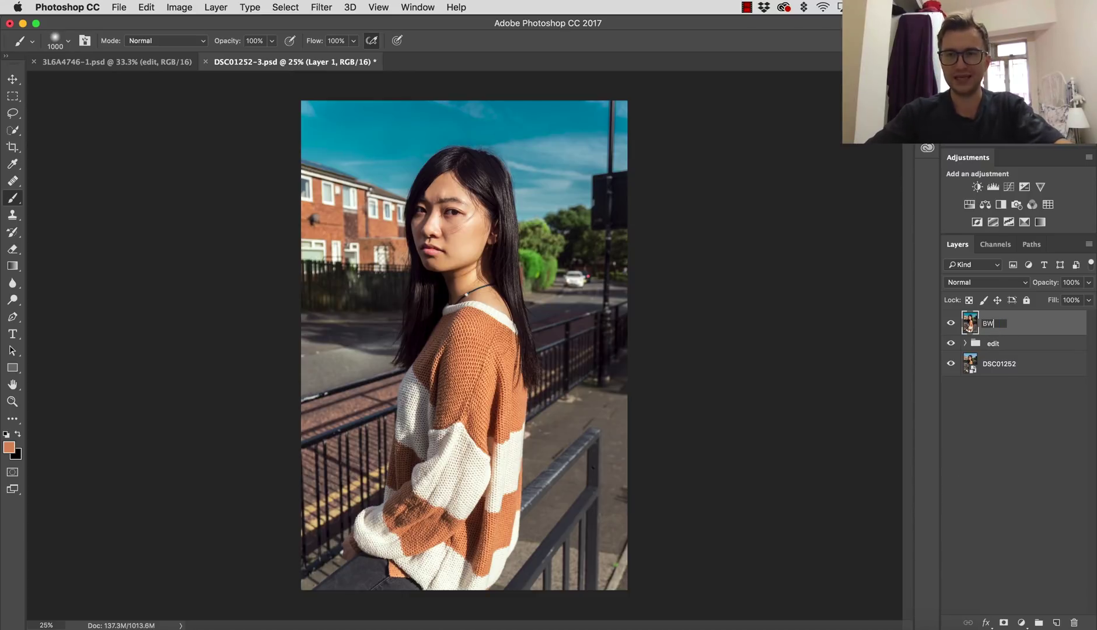
{"action": "key", "text": "Return"}
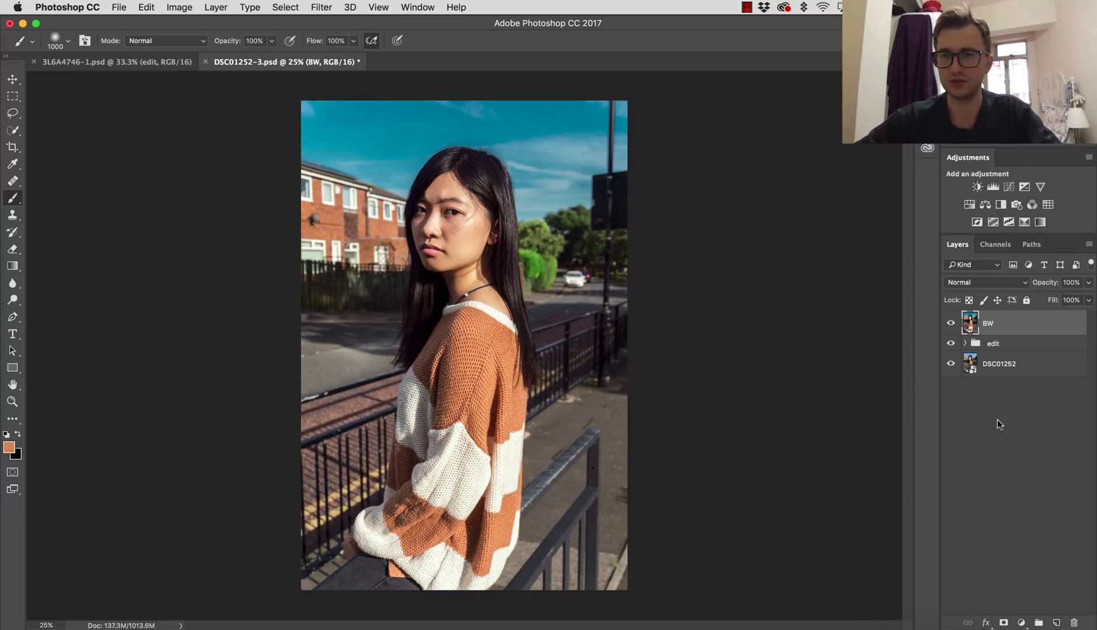
{"action": "right_click", "coordinate": [1006, 324]}
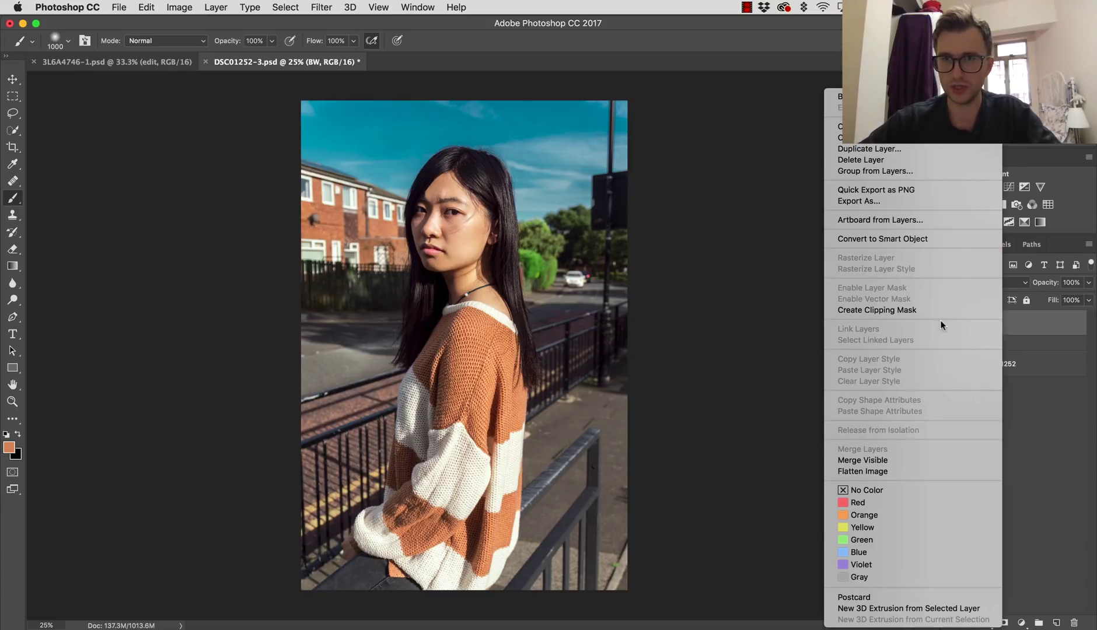
{"action": "left_click", "coordinate": [893, 239]}
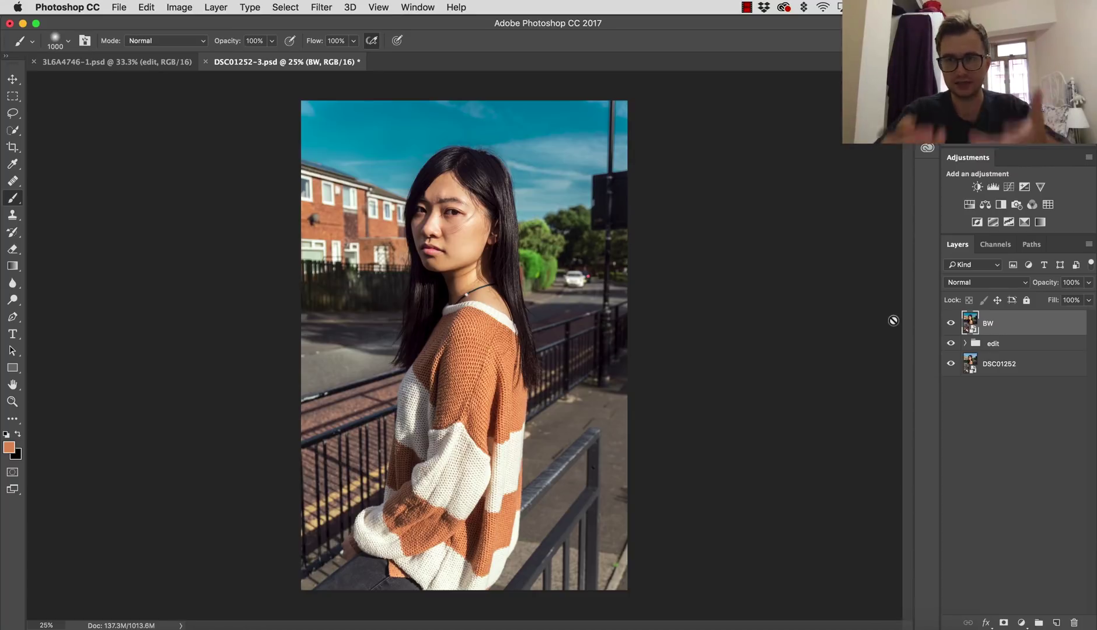
Apply the Camera Raw Filter to the BW layer from the Filter menu
{"action": "left_click", "coordinate": [322, 8]}
{"action": "left_click", "coordinate": [345, 88]}
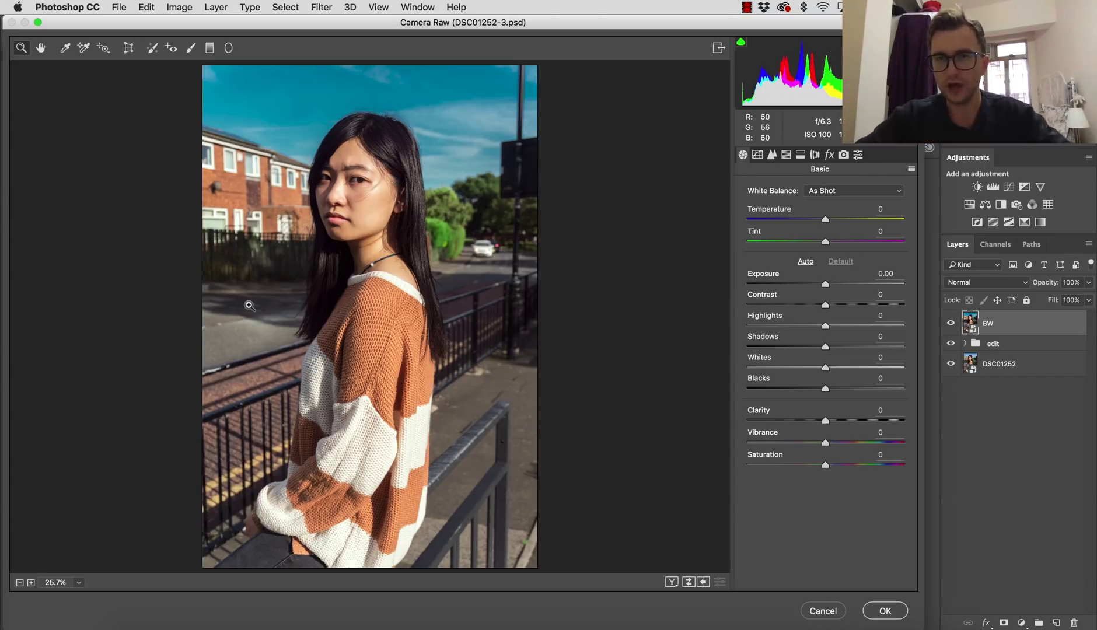
Convert to grayscale in Camera Raw, tuning Reds and Oranges, Blues -48 and Greens +20
{"action": "left_click", "coordinate": [786, 155]}
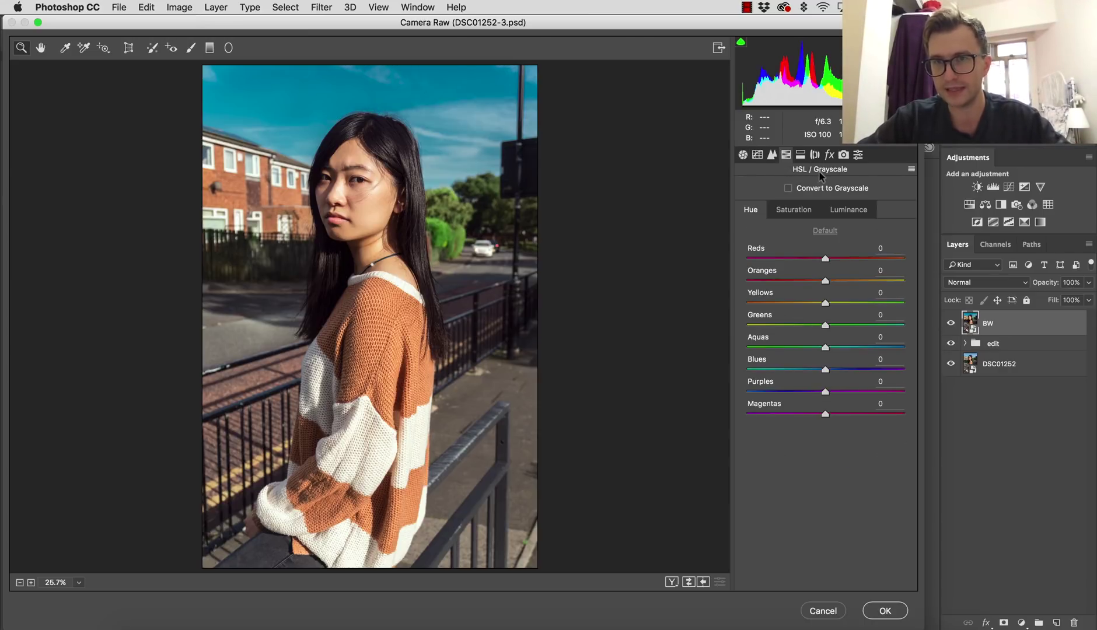
{"action": "left_click", "coordinate": [788, 188]}
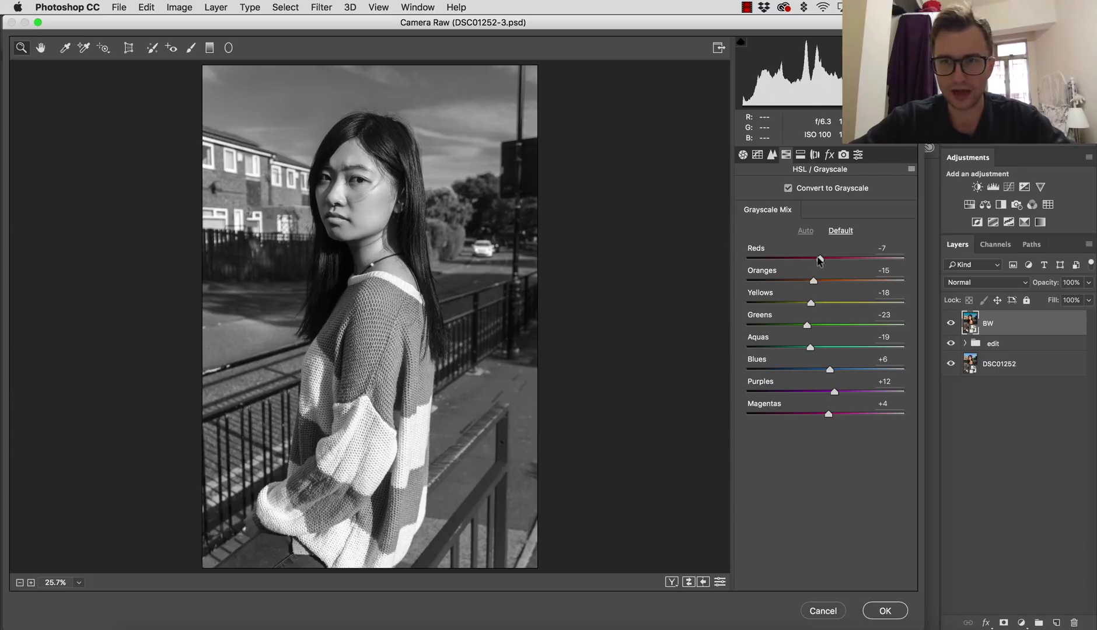
{"action": "left_click_drag", "start_coordinate": [819, 258], "coordinate": [817, 303]}
{"action": "left_click_drag", "start_coordinate": [830, 370], "coordinate": [787, 369]}
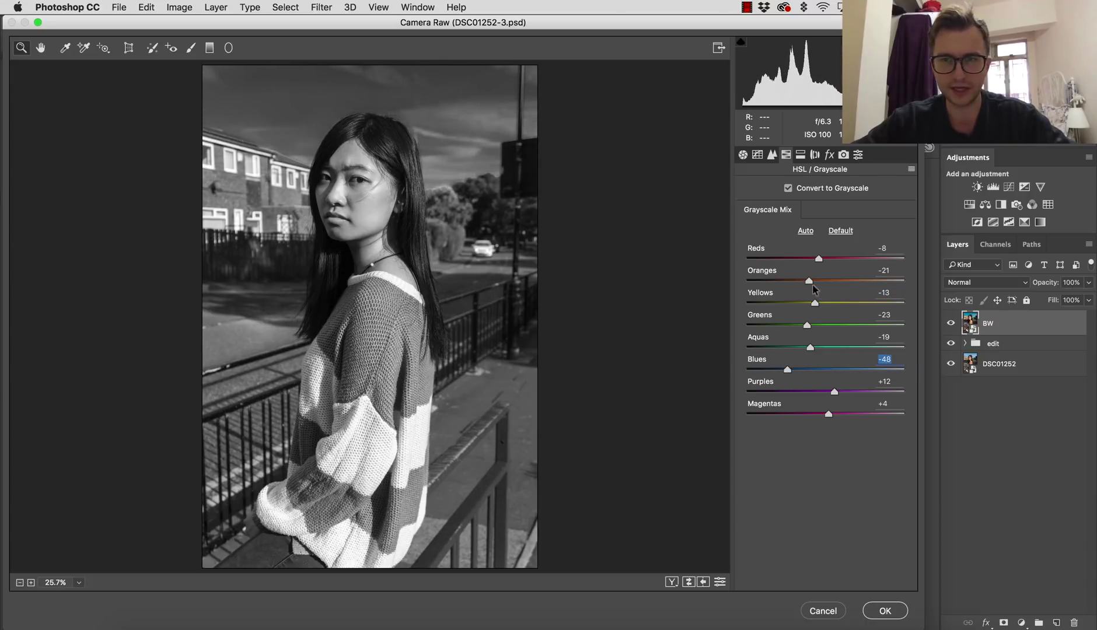
{"action": "mouse_move", "coordinate": [809, 281]}
{"action": "left_mouse_down"}
{"action": "mouse_move", "coordinate": [818, 281]}
{"action": "mouse_move", "coordinate": [794, 281]}
{"action": "mouse_move", "coordinate": [812, 283]}
{"action": "left_mouse_up"}
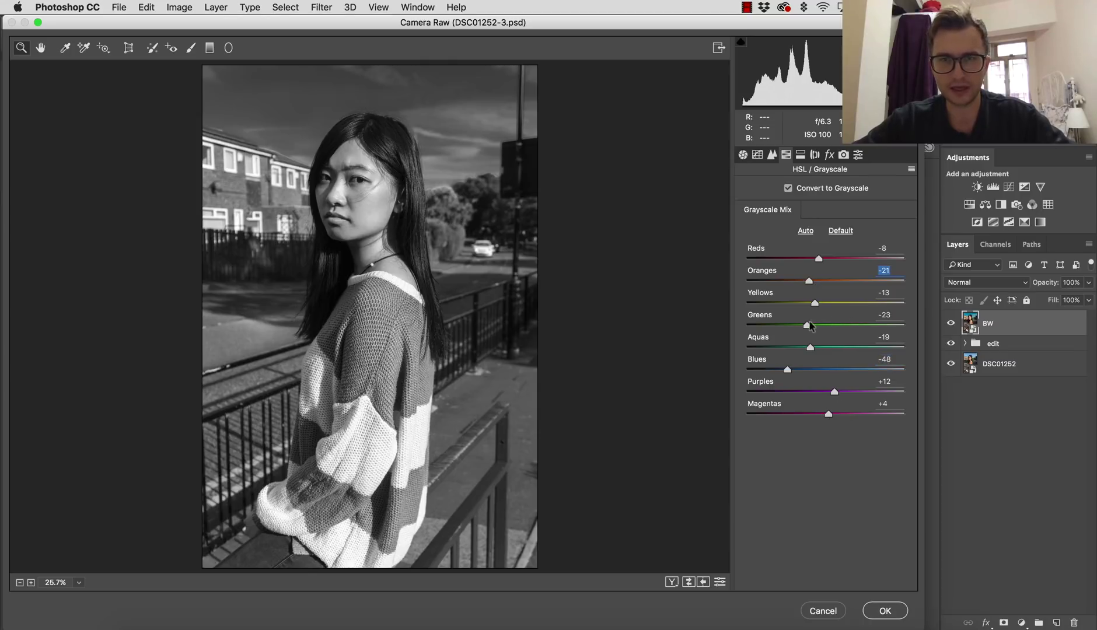
{"action": "left_click_drag", "start_coordinate": [808, 325], "coordinate": [838, 324]}
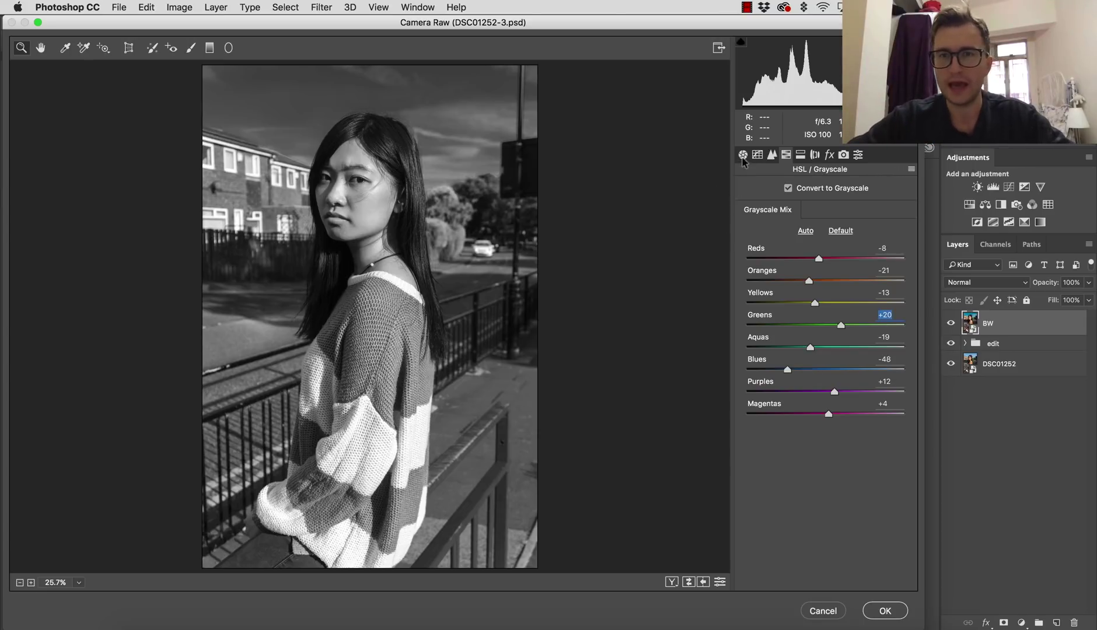
Set Contrast +44, Shadows +28, Clarity +18 and Highlights +2, then apply the filter
{"action": "left_click", "coordinate": [743, 154]}
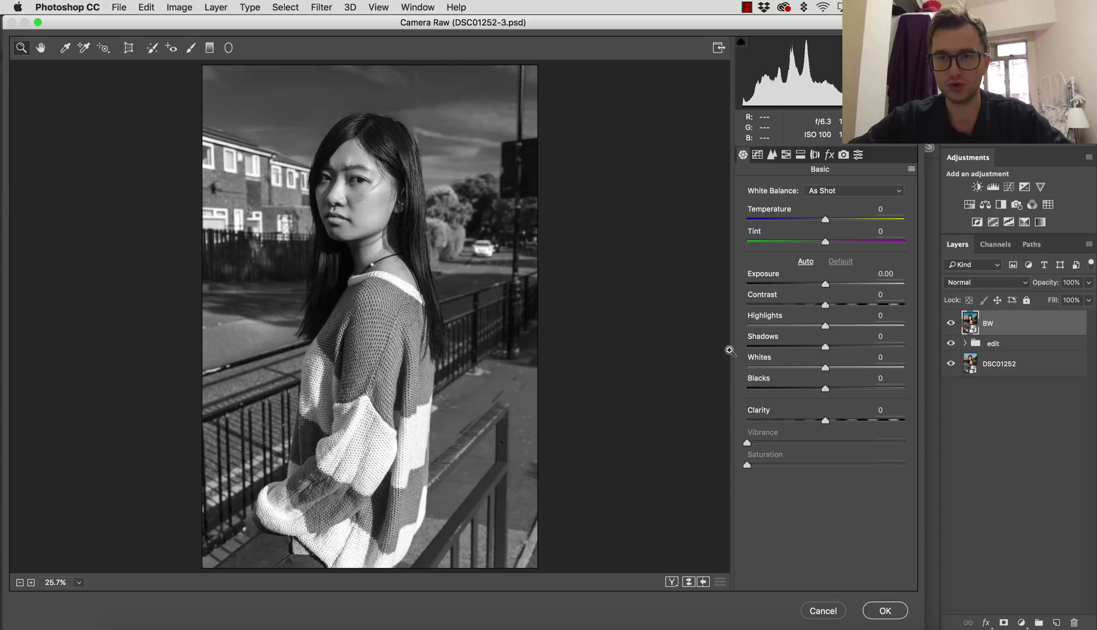
{"action": "left_click_drag", "start_coordinate": [827, 305], "coordinate": [863, 308]}
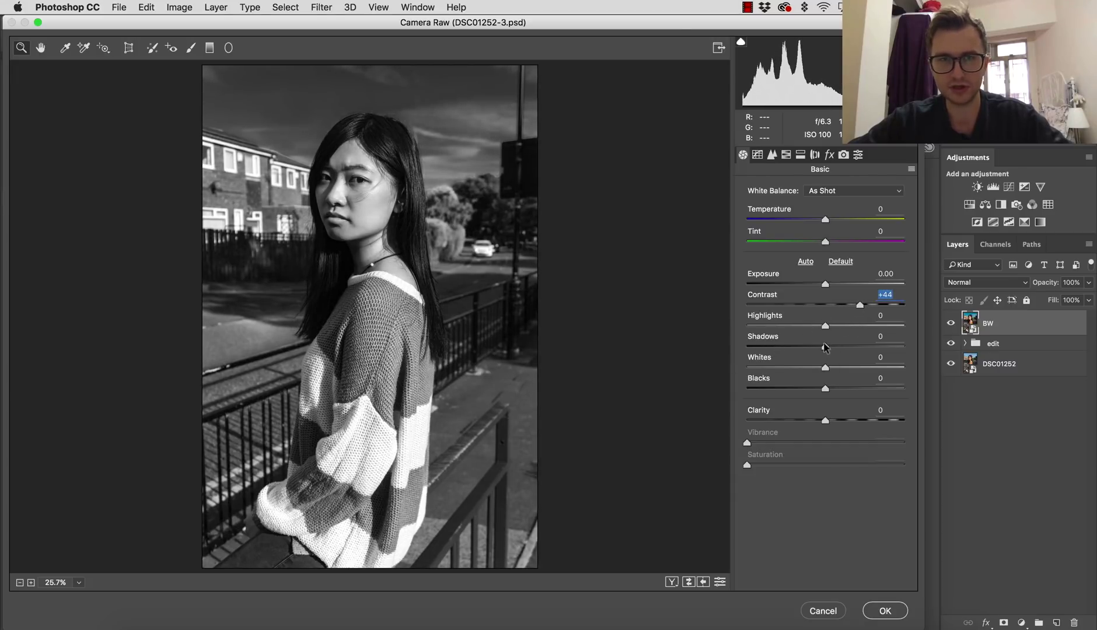
{"action": "left_click_drag", "start_coordinate": [823, 347], "coordinate": [847, 348]}
{"action": "left_click_drag", "start_coordinate": [830, 425], "coordinate": [843, 425]}
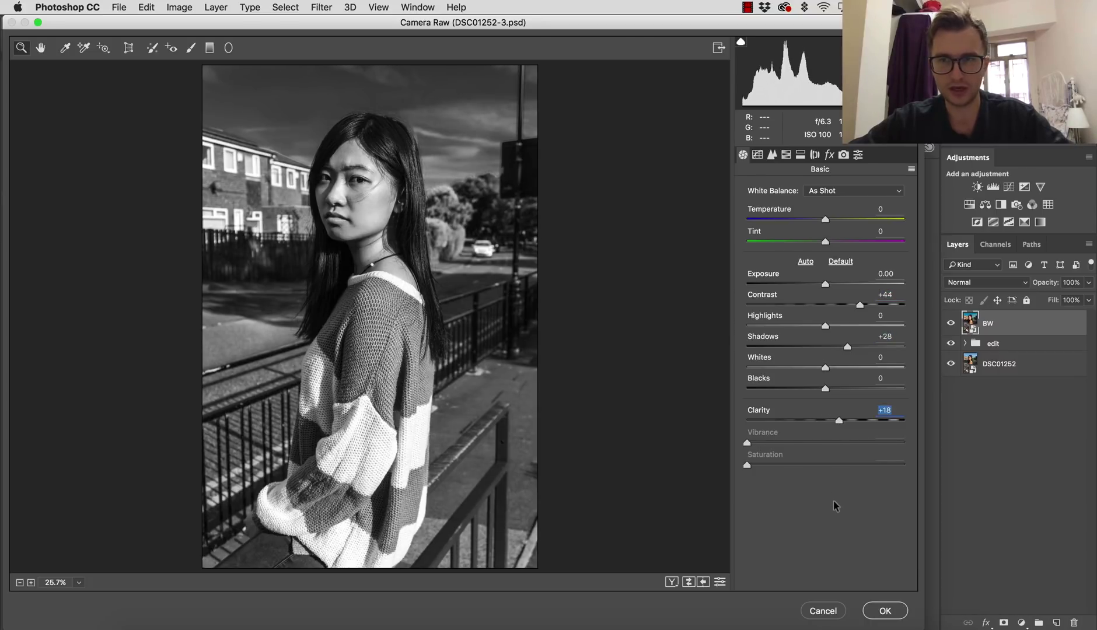
{"action": "mouse_move", "coordinate": [825, 327]}
{"action": "left_mouse_down"}
{"action": "mouse_move", "coordinate": [839, 327]}
{"action": "mouse_move", "coordinate": [828, 335]}
{"action": "left_mouse_up"}
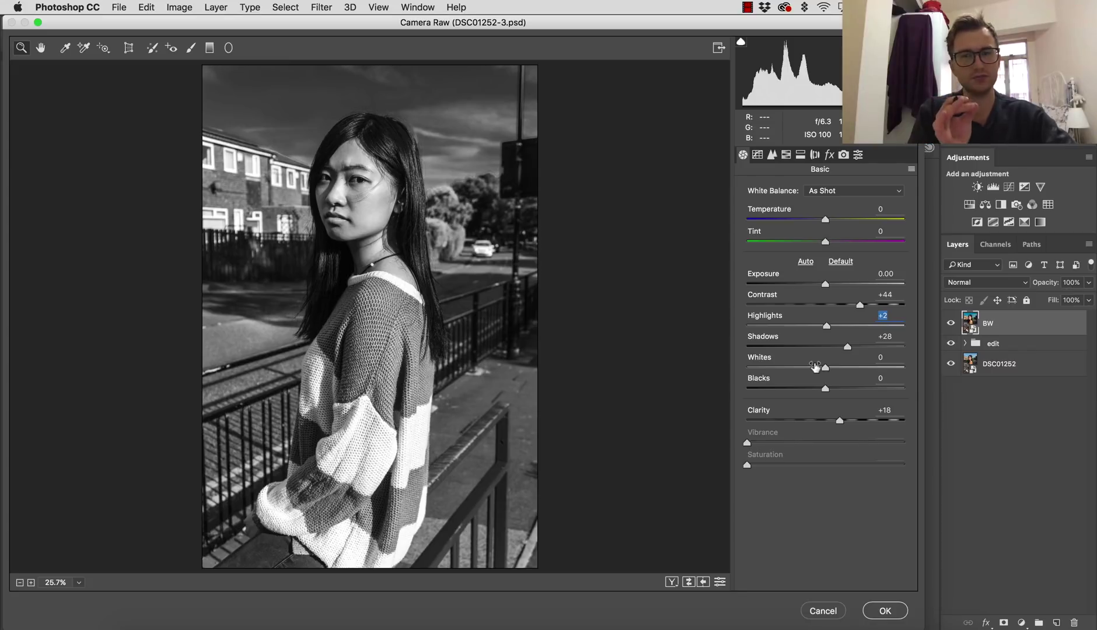
{"action": "left_click", "coordinate": [885, 611]}
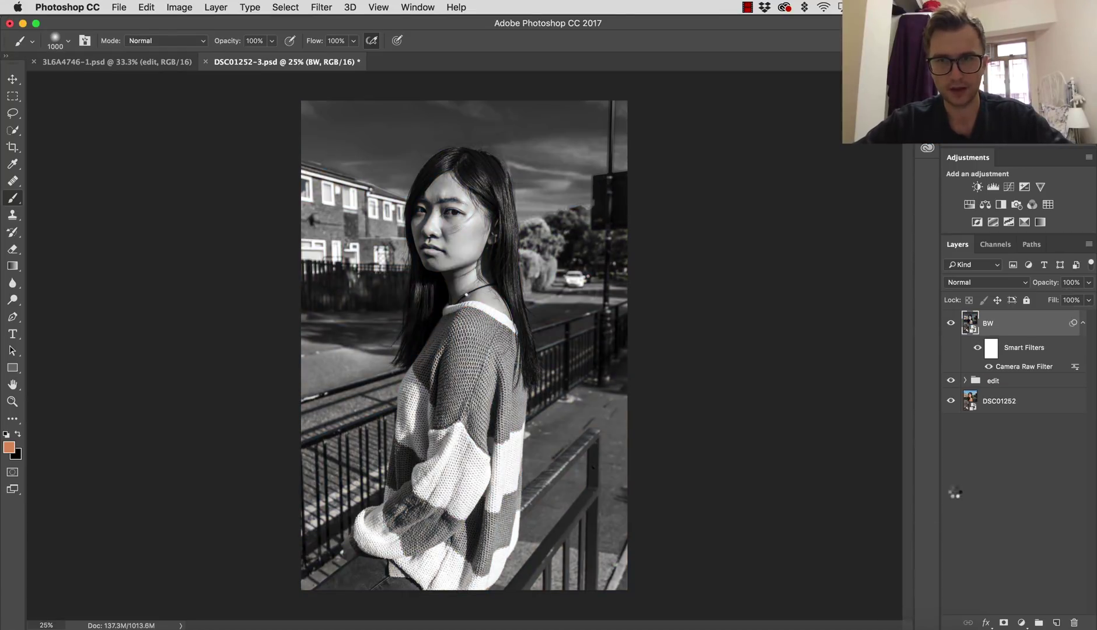
Add a Hue/Saturation layer at Saturation -100 in Color blend mode, comparing with BW hidden and shown
{"action": "left_click", "coordinate": [1021, 622]}
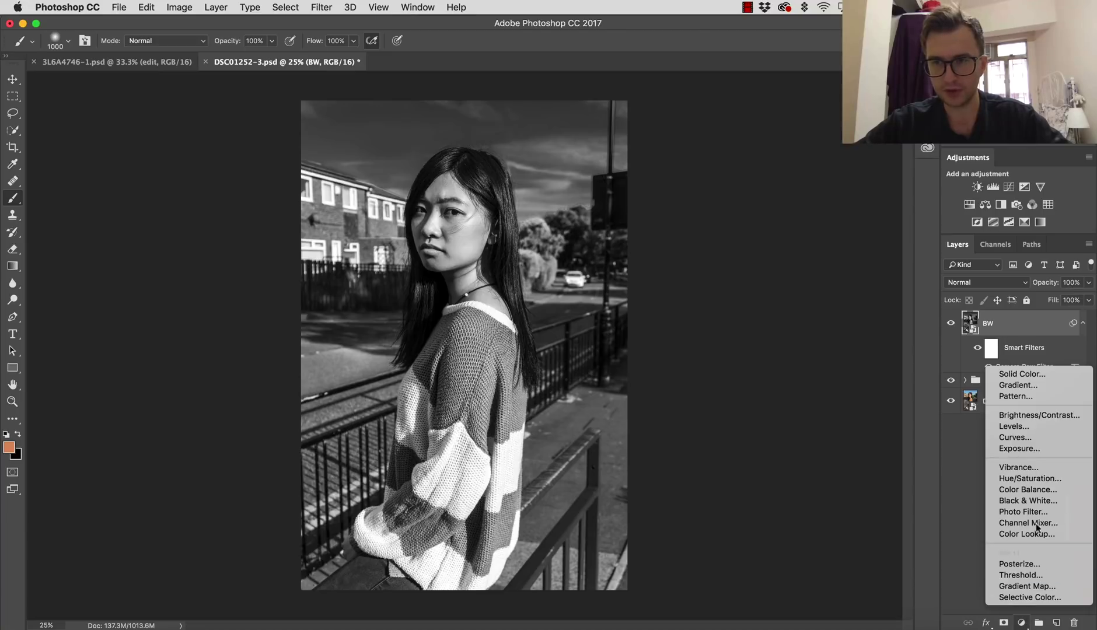
{"action": "left_click", "coordinate": [1028, 478]}
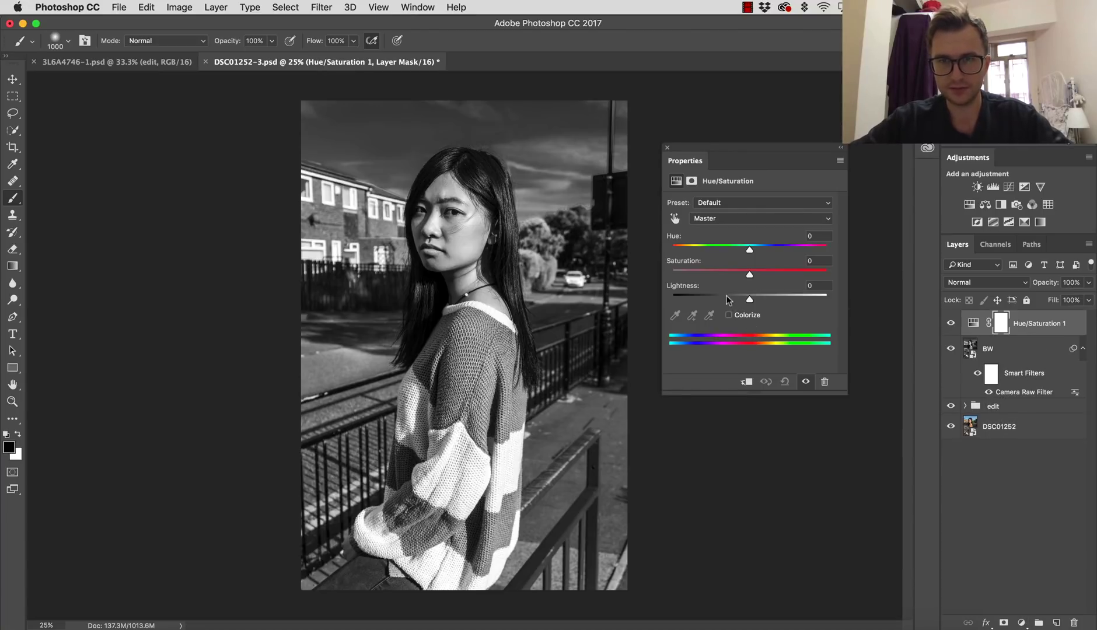
{"action": "left_click_drag", "start_coordinate": [695, 271], "coordinate": [617, 269]}
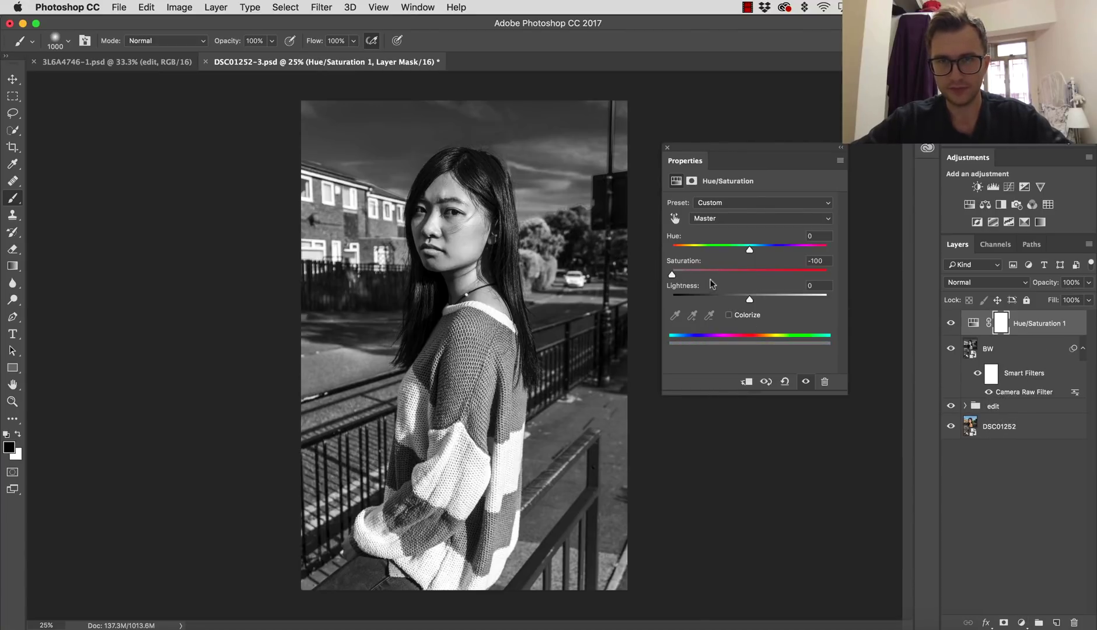
{"action": "left_click", "coordinate": [960, 283]}
{"action": "left_click", "coordinate": [958, 566]}
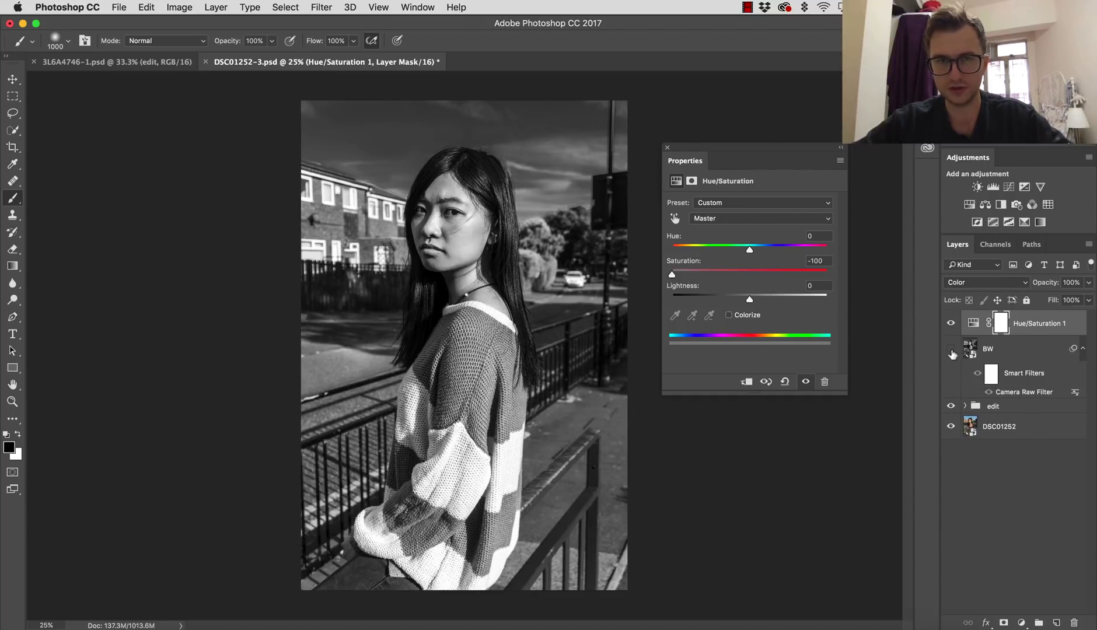
{"action": "left_click", "coordinate": [951, 351]}
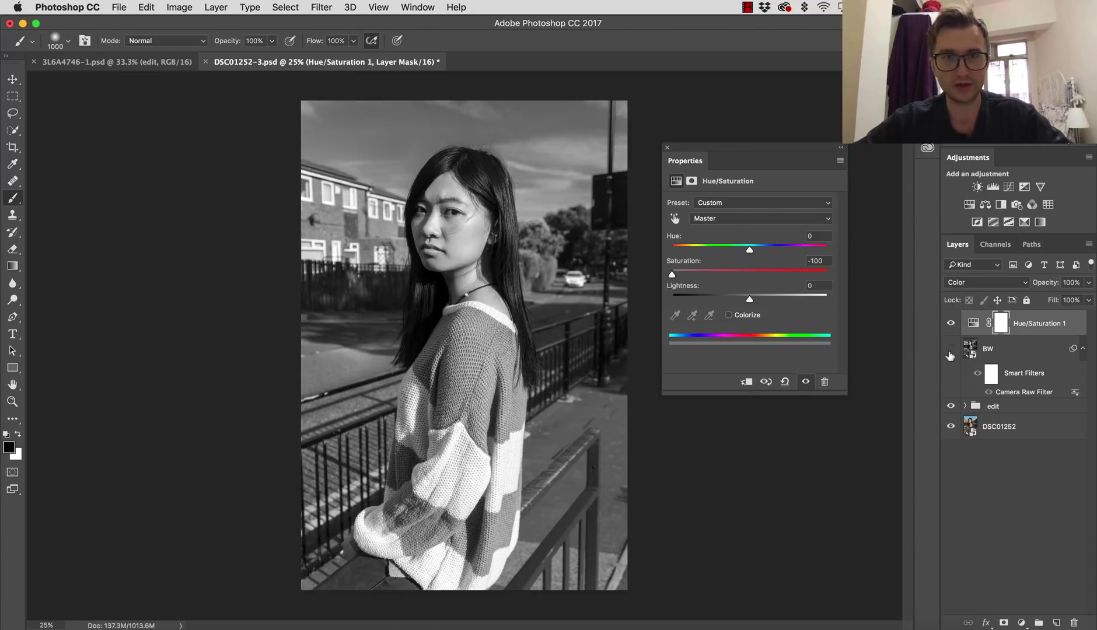
{"action": "left_click", "coordinate": [950, 351]}
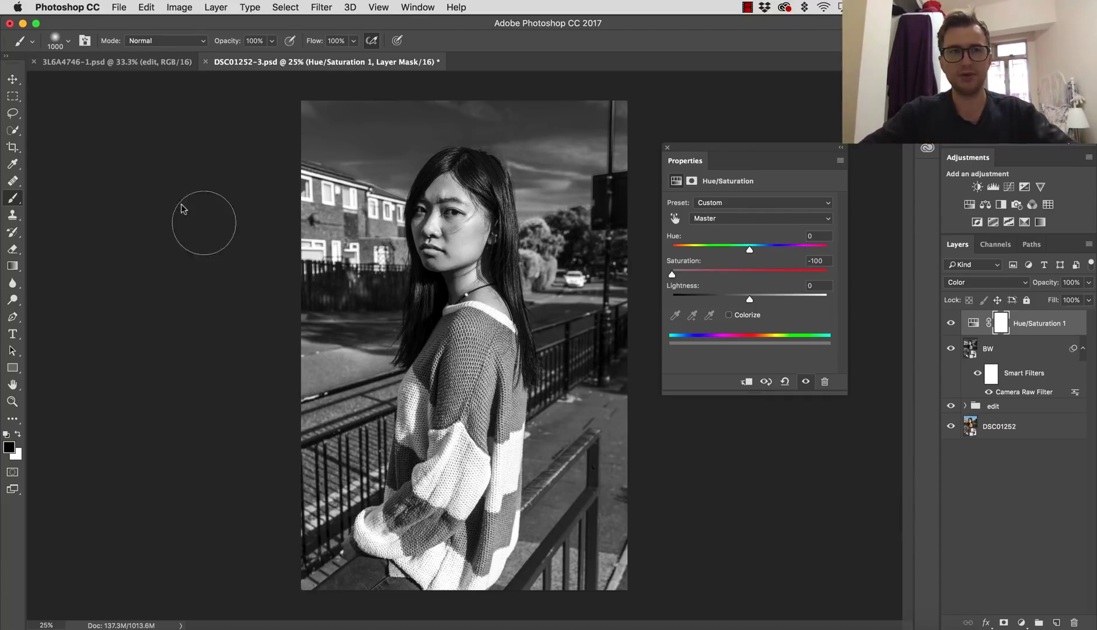
Switch to the 3L6A4746-1 document, check its edit group, and close the Properties panel
{"action": "left_click", "coordinate": [132, 63]}
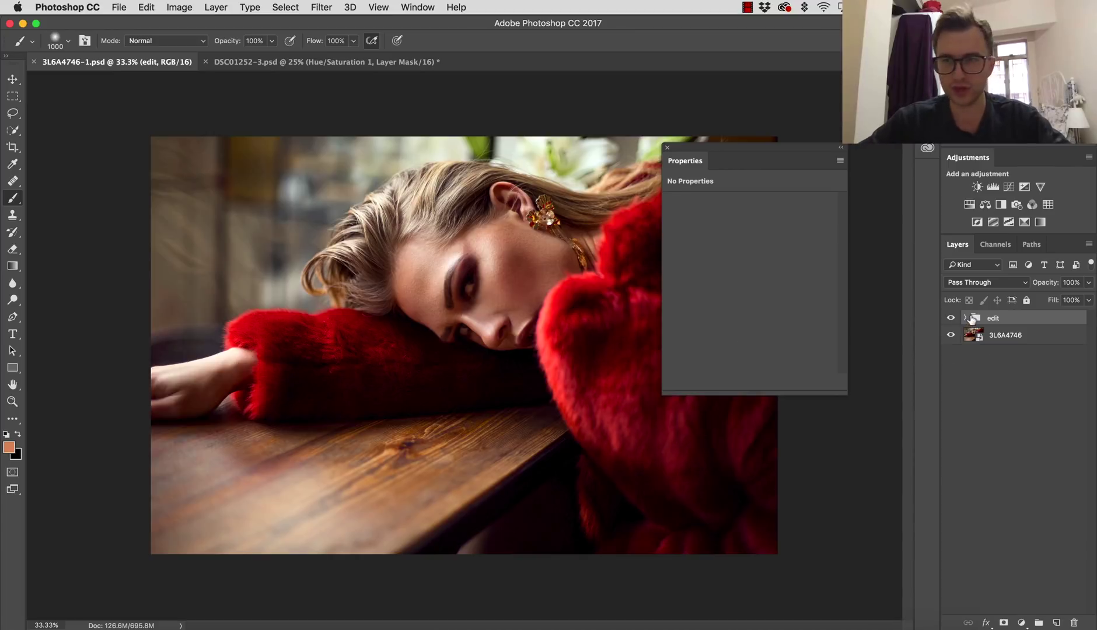
{"action": "left_click", "coordinate": [965, 318]}
{"action": "left_click", "coordinate": [966, 318]}
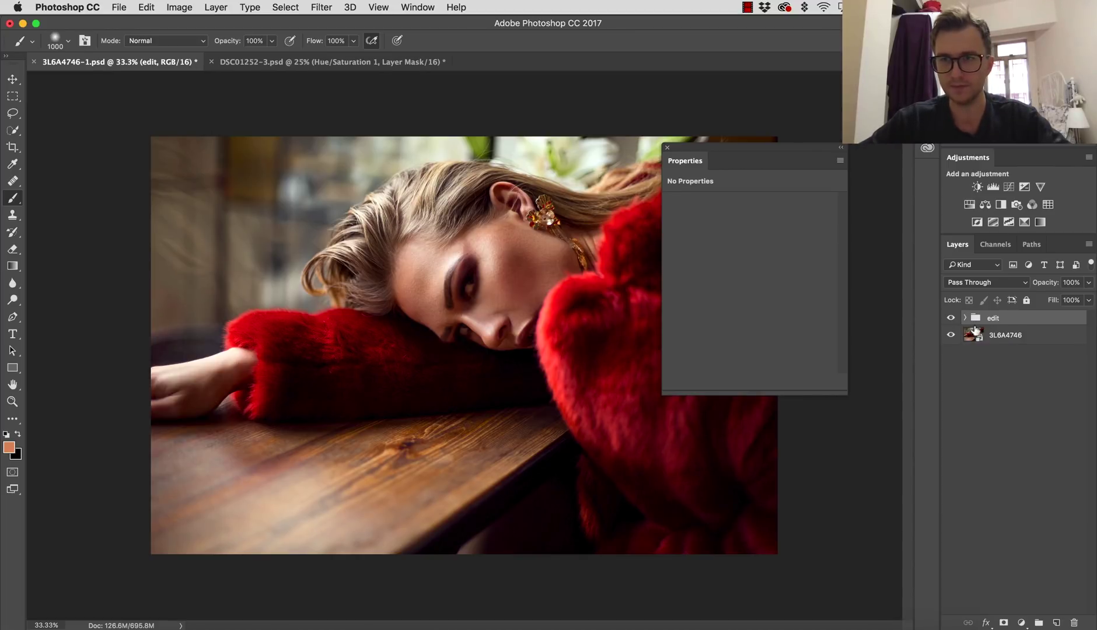
{"action": "left_click", "coordinate": [668, 147]}
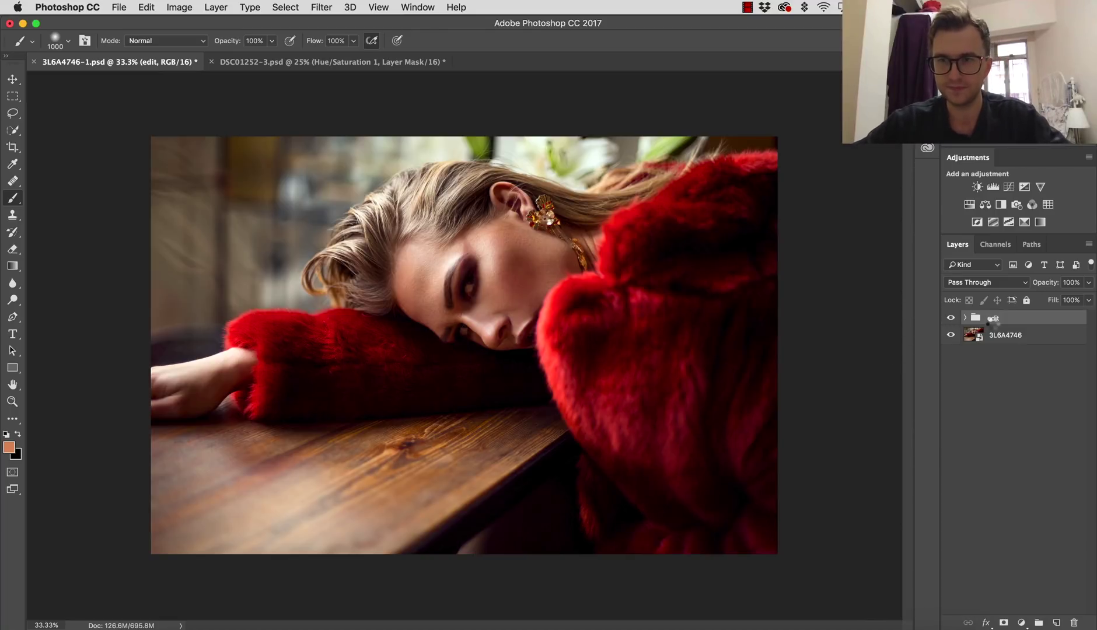
Rename the new stamped layer to 'BW' and convert it into a smart object
{"action": "double_click", "coordinate": [999, 321]}
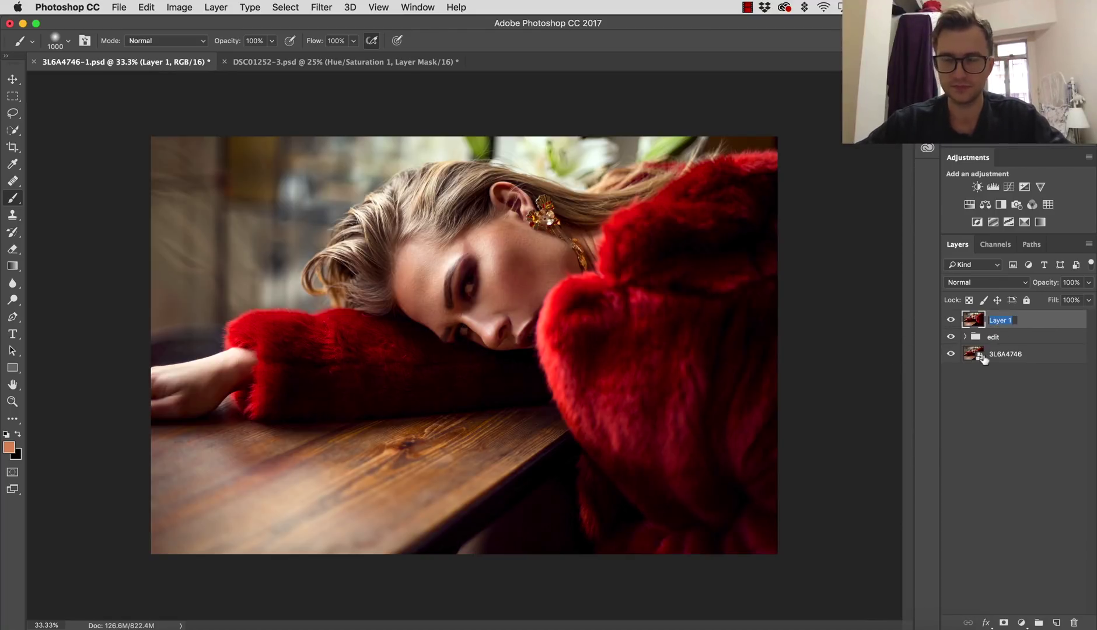
{"action": "type", "text": "st"}
{"action": "key", "text": "BackSpace"}
{"action": "key", "text": "BackSpace"}
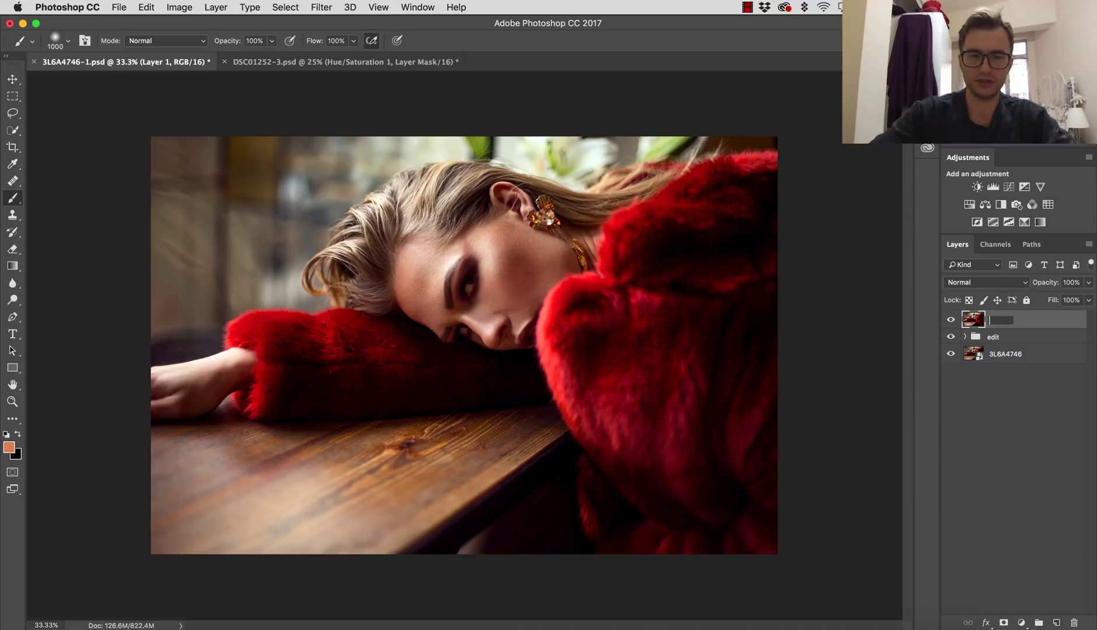
{"action": "type", "text": "BW"}
{"action": "key", "text": "Return"}
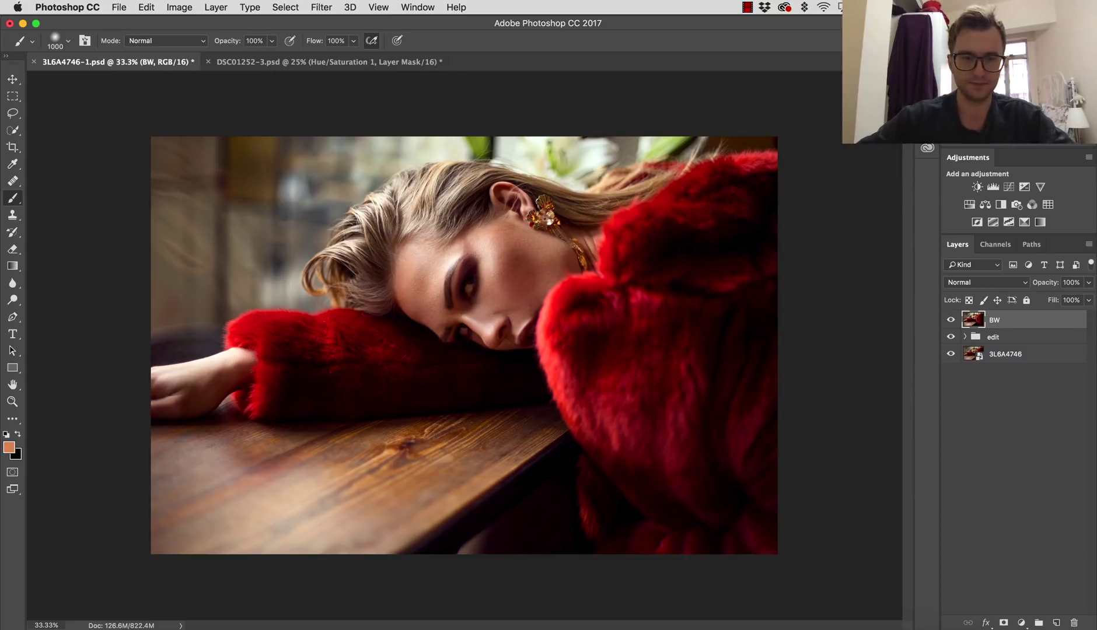
{"action": "right_click", "coordinate": [992, 322]}
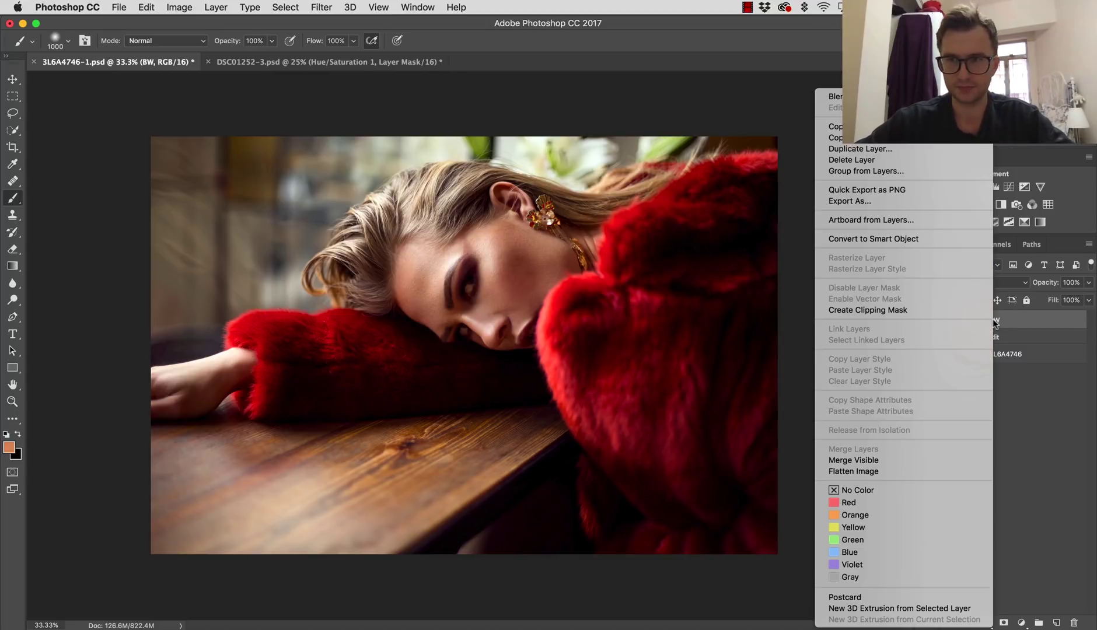
{"action": "left_click", "coordinate": [878, 239]}
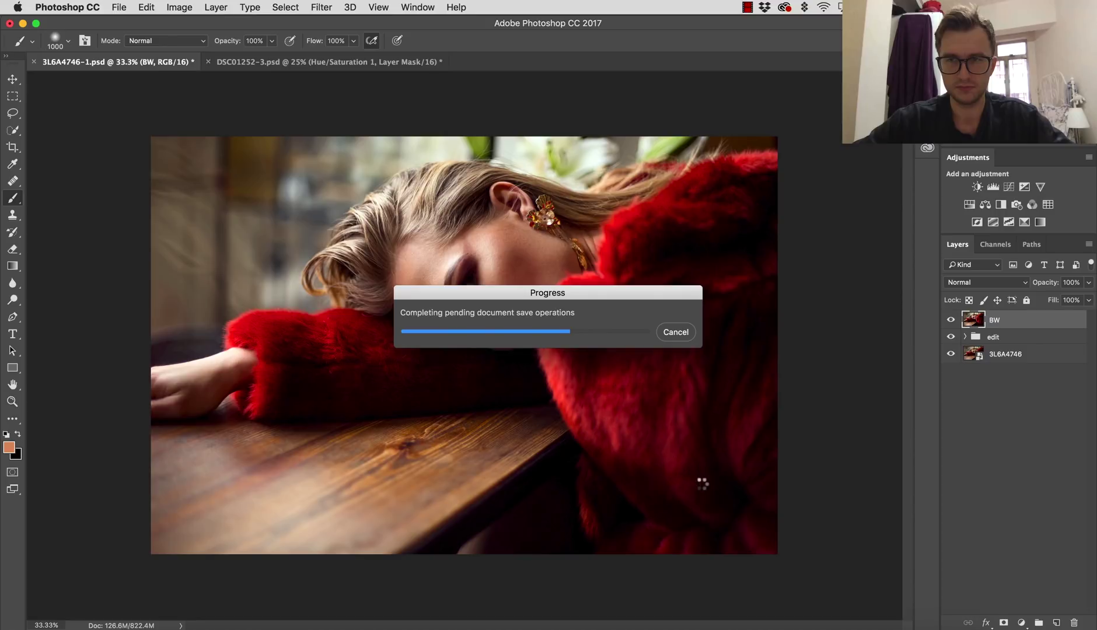
Apply the Camera Raw Filter to BW and tick Convert to Grayscale in HSL/Grayscale
{"action": "left_click", "coordinate": [324, 7]}
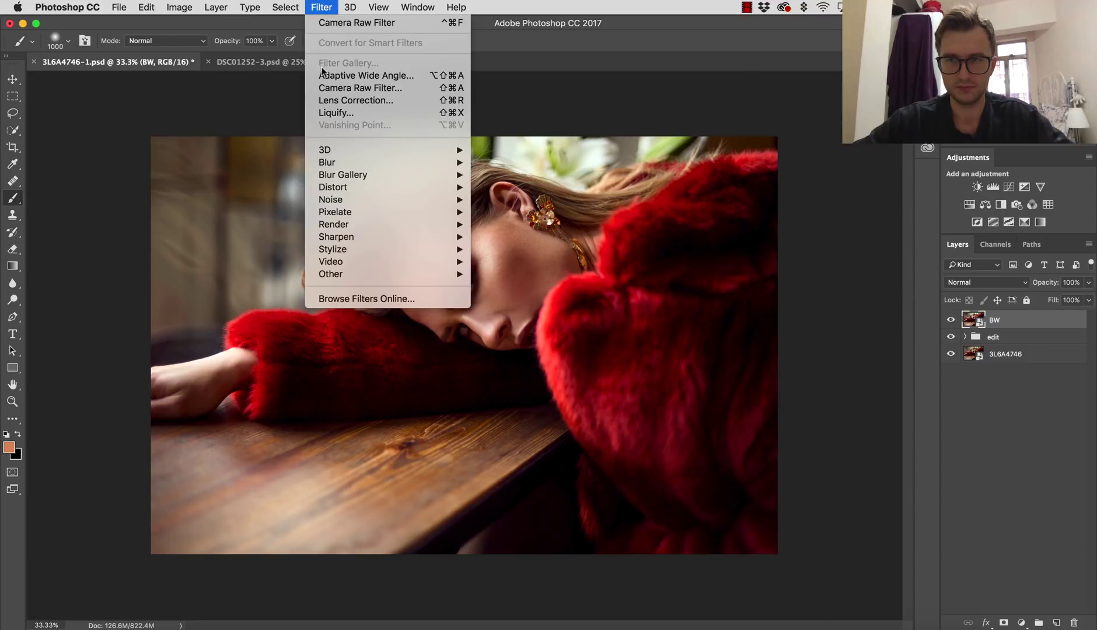
{"action": "left_click", "coordinate": [337, 90]}
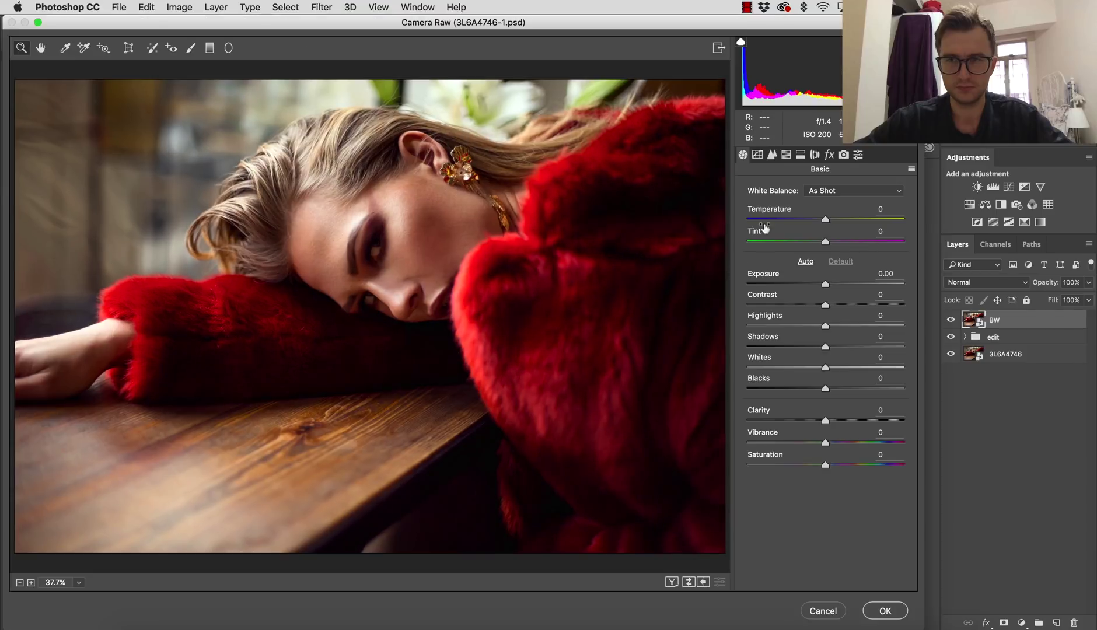
{"action": "left_click", "coordinate": [786, 155]}
{"action": "left_click", "coordinate": [789, 188]}
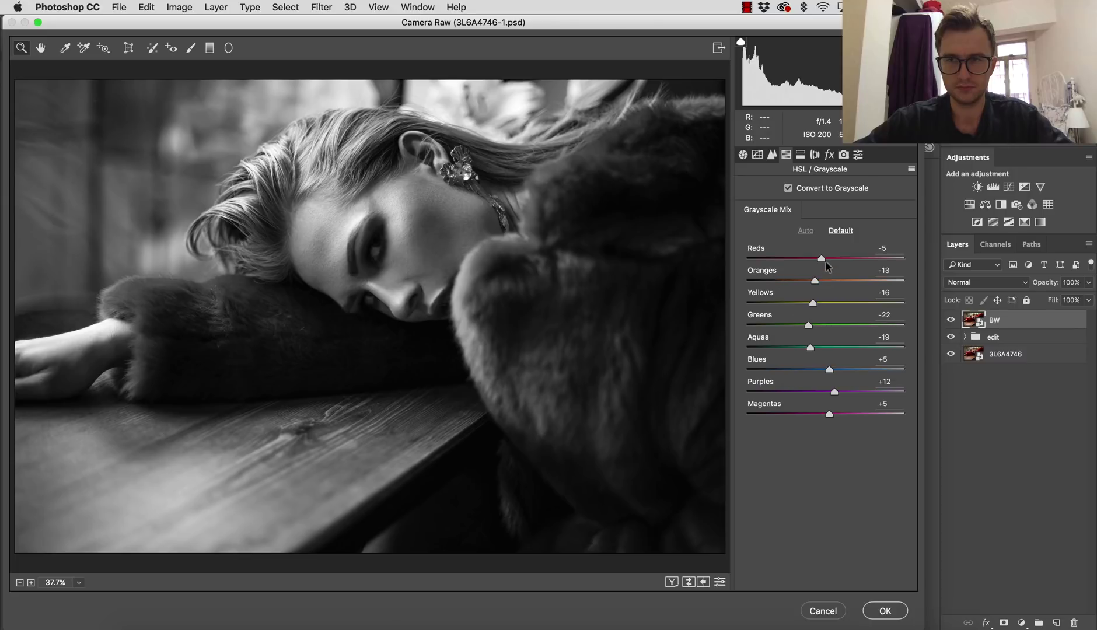
Brighten the Reds in the grayscale mix, toggling grayscale off and on to compare with colour
{"action": "mouse_move", "coordinate": [823, 260]}
{"action": "left_mouse_down"}
{"action": "mouse_move", "coordinate": [858, 262]}
{"action": "mouse_move", "coordinate": [841, 259]}
{"action": "mouse_move", "coordinate": [833, 285]}
{"action": "mouse_move", "coordinate": [814, 280]}
{"action": "left_mouse_up"}
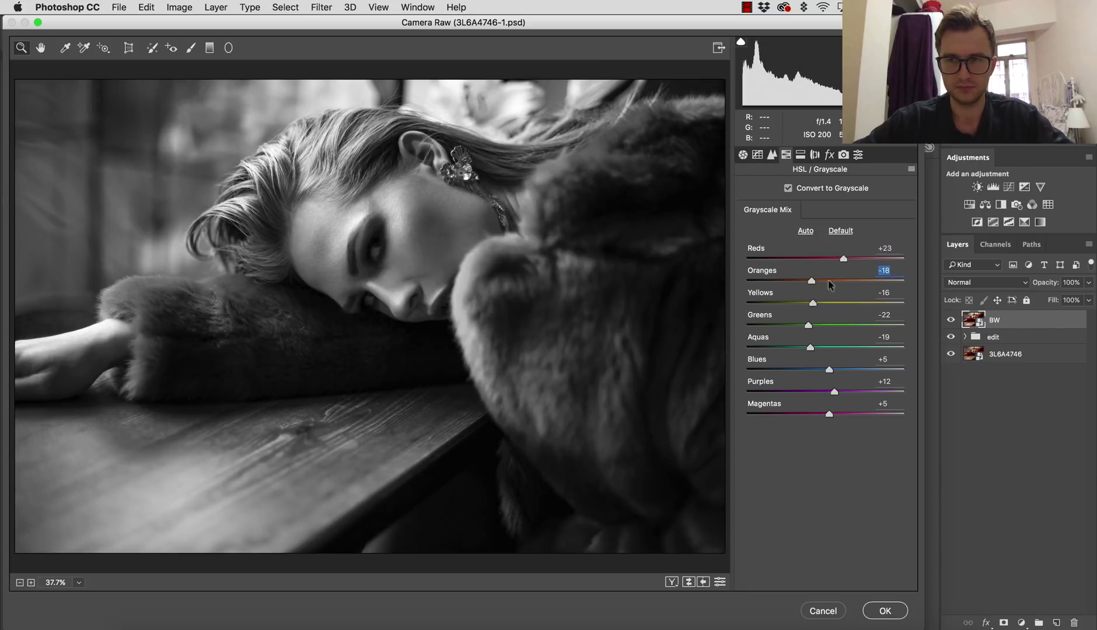
{"action": "left_click", "coordinate": [792, 190]}
{"action": "left_click", "coordinate": [792, 189]}
{"action": "left_click", "coordinate": [792, 188]}
{"action": "left_click", "coordinate": [789, 189]}
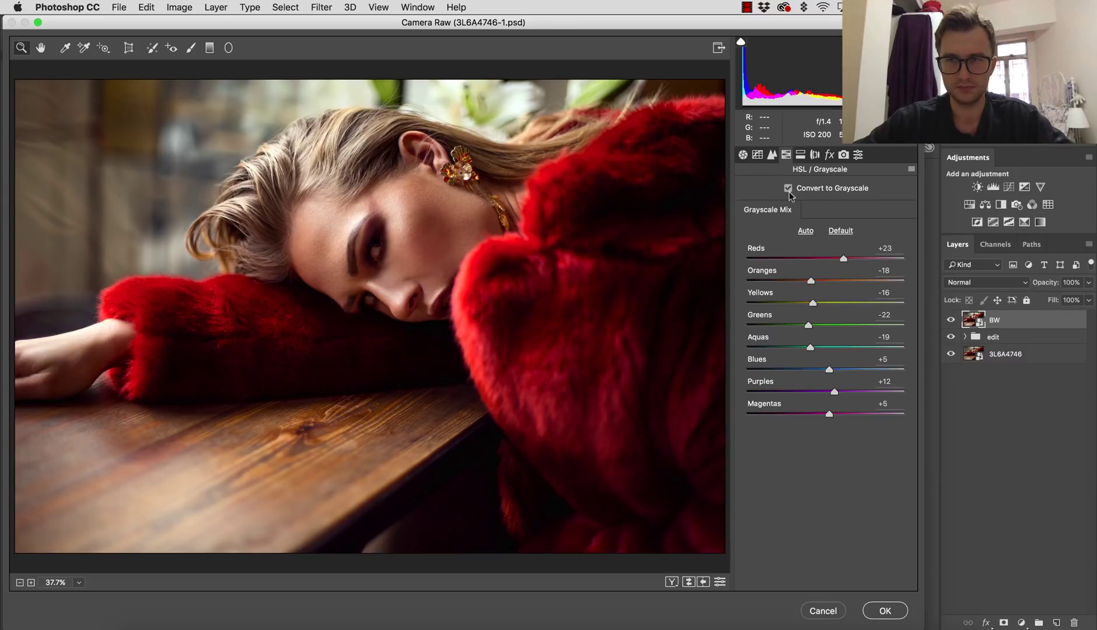
{"action": "left_click", "coordinate": [787, 191]}
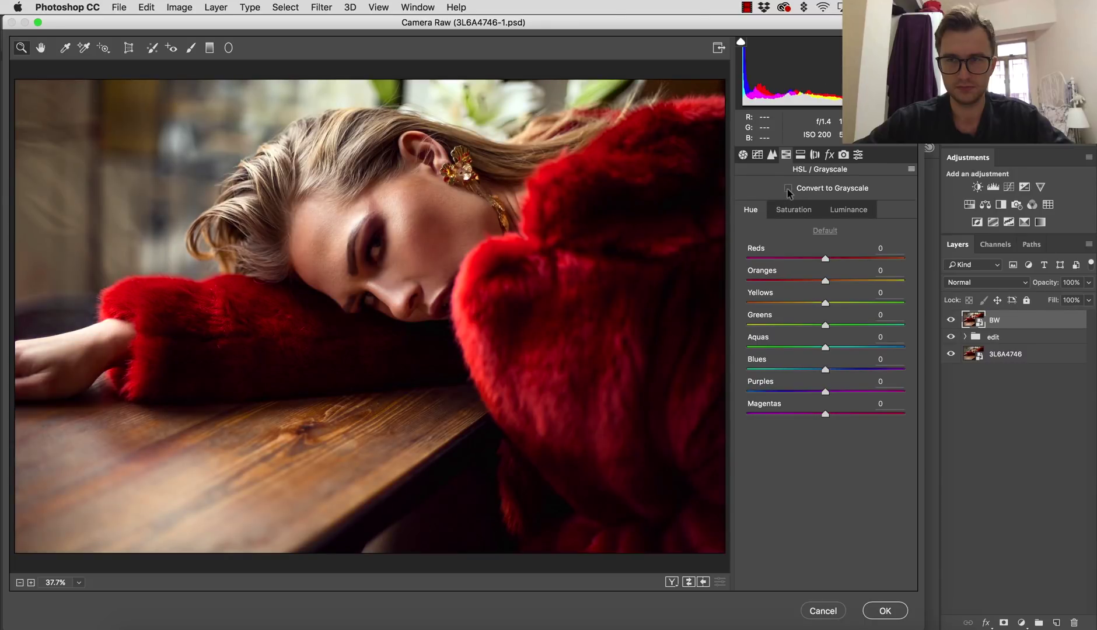
{"action": "left_click", "coordinate": [788, 188]}
Settle the mix at Yellows +9 and Greens +25, nudging Reds up to +29
{"action": "left_click_drag", "start_coordinate": [834, 301], "coordinate": [877, 305]}
{"action": "left_click_drag", "start_coordinate": [877, 304], "coordinate": [820, 286]}
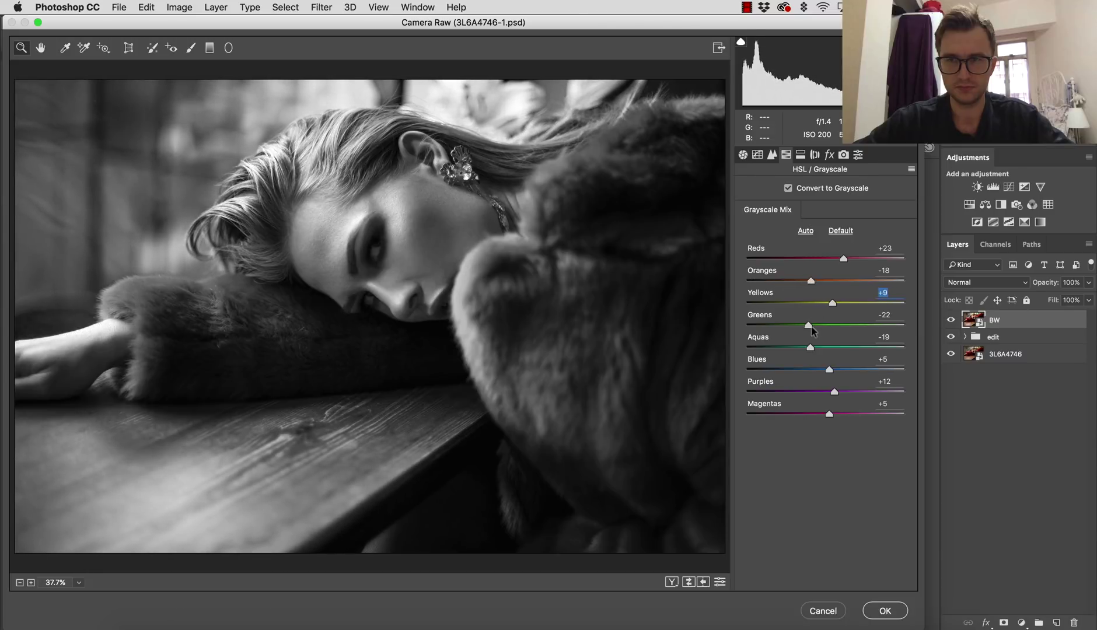
{"action": "left_click_drag", "start_coordinate": [814, 330], "coordinate": [852, 326]}
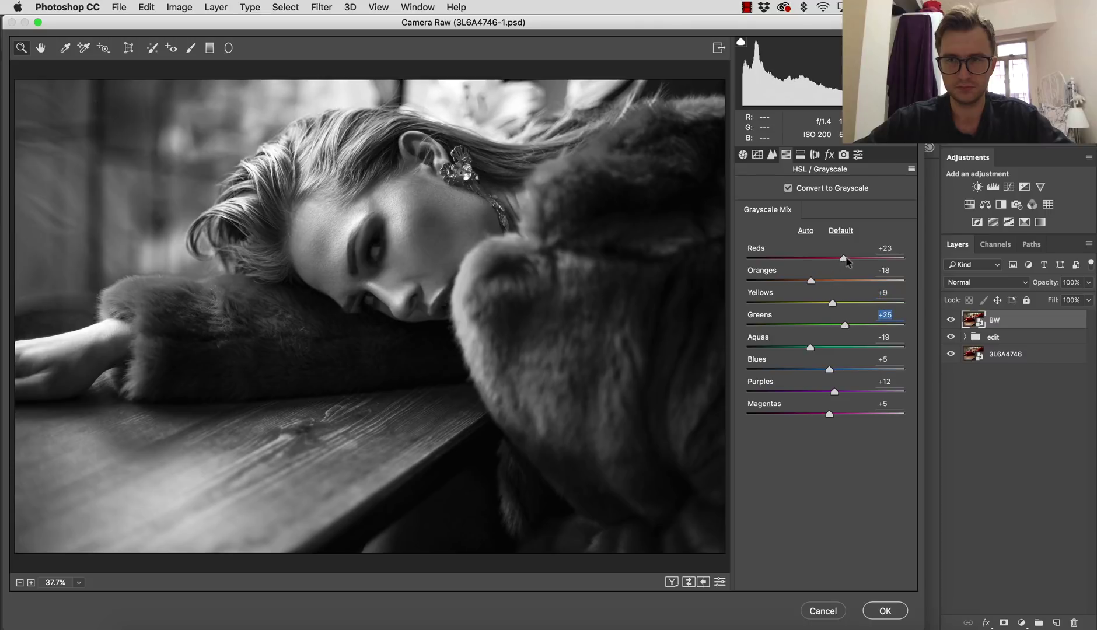
{"action": "left_click_drag", "start_coordinate": [845, 260], "coordinate": [810, 282]}
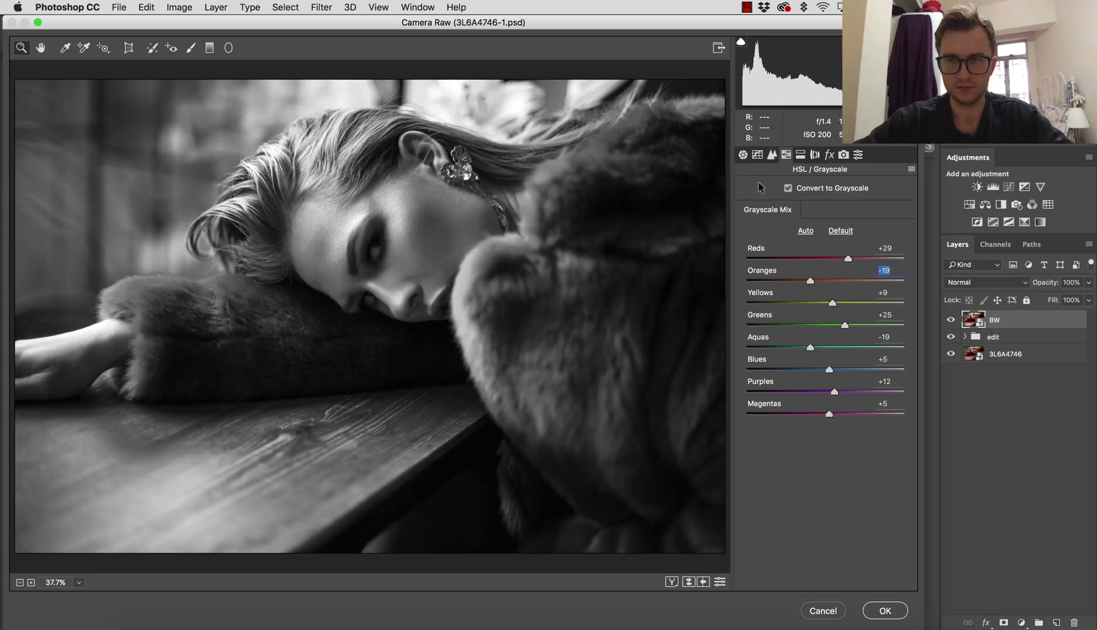
In the Basic tab, set Contrast +45, Clarity +14 and Shadows +31
{"action": "left_click", "coordinate": [743, 154]}
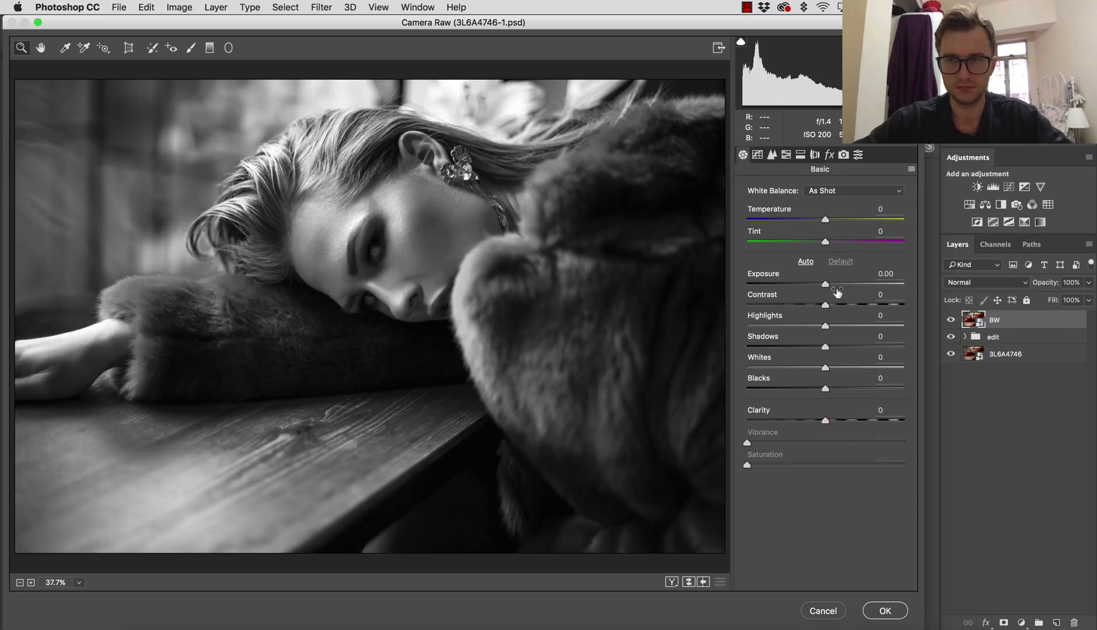
{"action": "left_click_drag", "start_coordinate": [832, 306], "coordinate": [841, 306]}
{"action": "left_click_drag", "start_coordinate": [826, 420], "coordinate": [837, 421]}
{"action": "left_click_drag", "start_coordinate": [851, 306], "coordinate": [860, 306]}
{"action": "left_click_drag", "start_coordinate": [833, 347], "coordinate": [843, 347]}
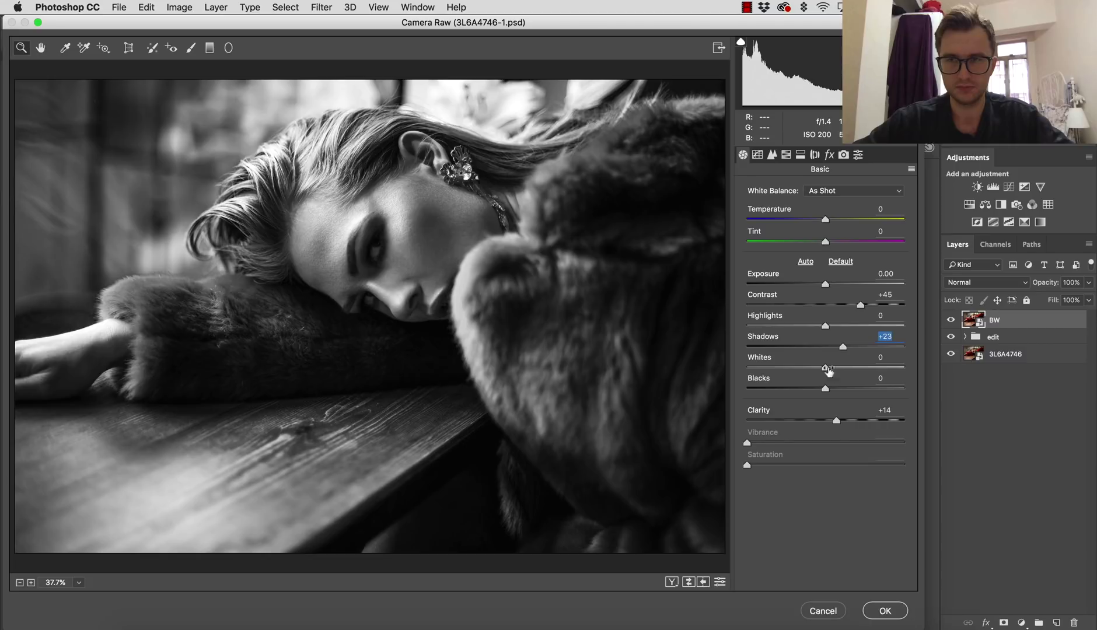
{"action": "left_click_drag", "start_coordinate": [844, 347], "coordinate": [850, 348]}
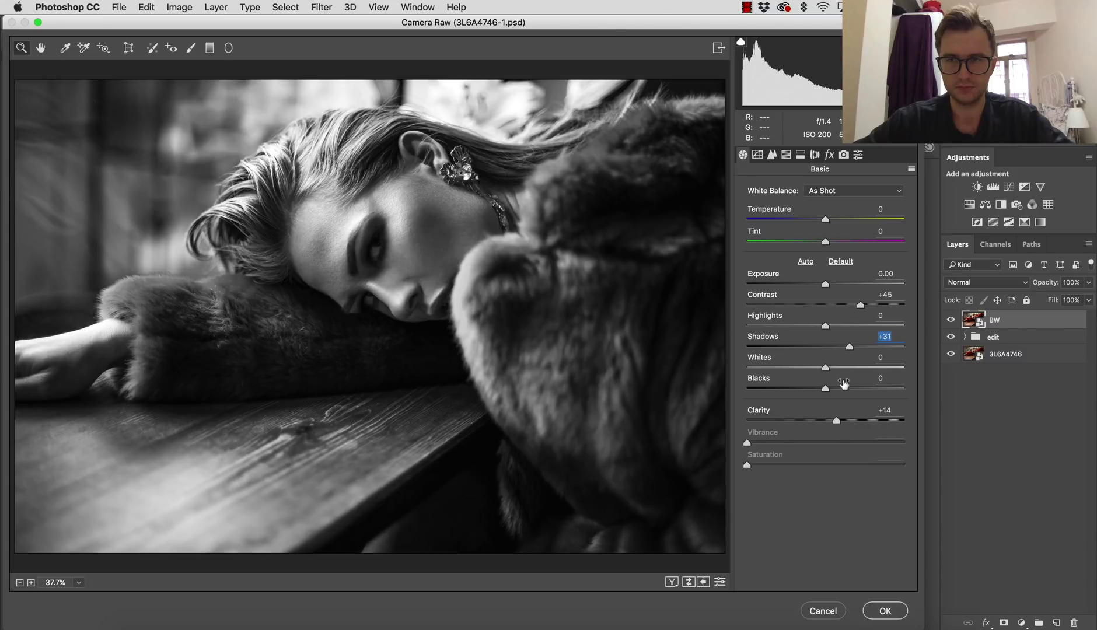
Apply the Camera Raw filter, then add a Hue/Saturation layer at Saturation -100 in Color blend mode
{"action": "left_click", "coordinate": [884, 612]}
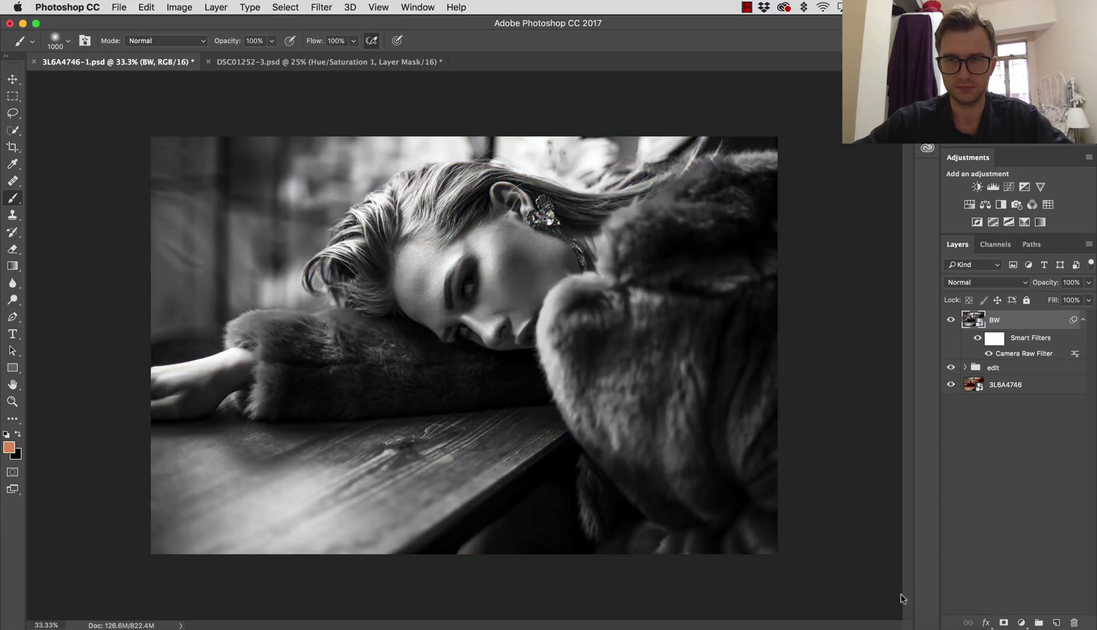
{"action": "left_click", "coordinate": [1022, 622]}
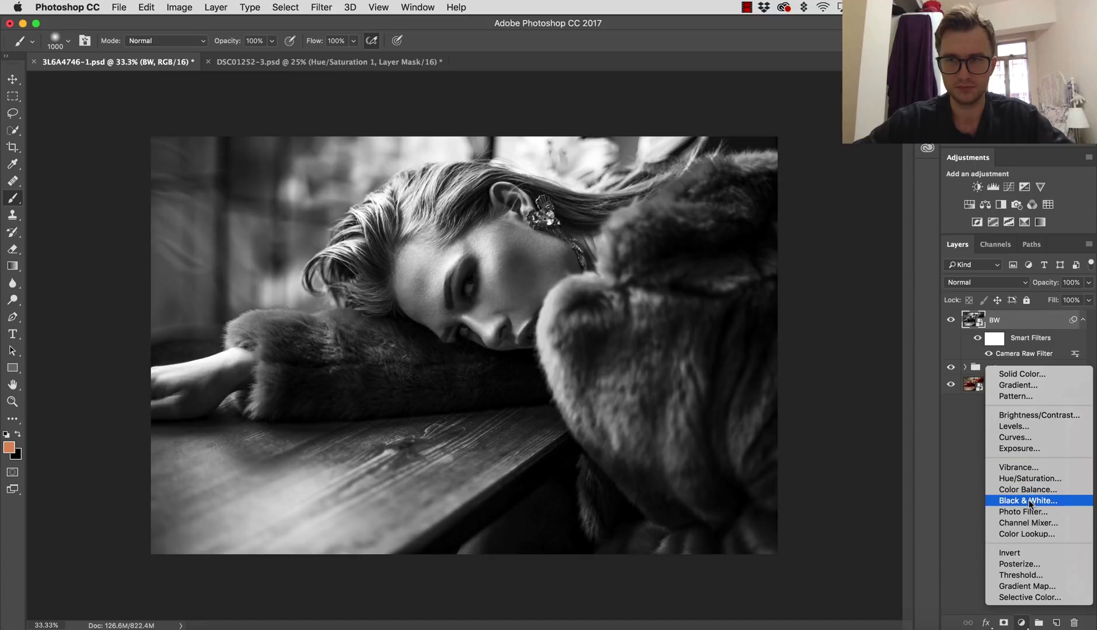
{"action": "left_click", "coordinate": [1030, 479]}
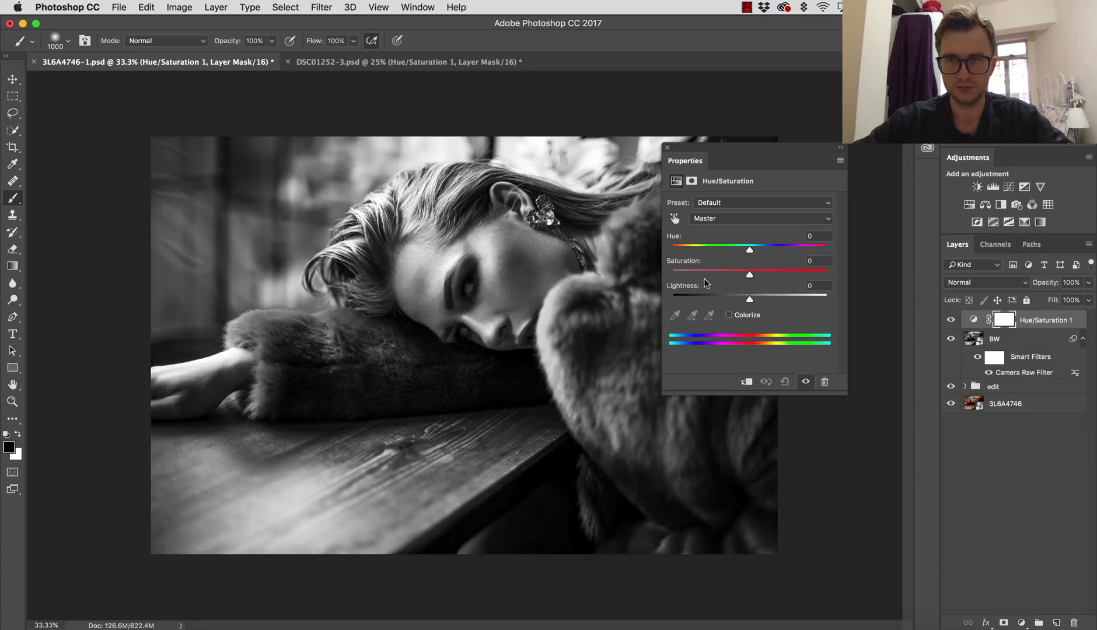
{"action": "left_click_drag", "start_coordinate": [707, 274], "coordinate": [672, 274]}
{"action": "left_click", "coordinate": [985, 282]}
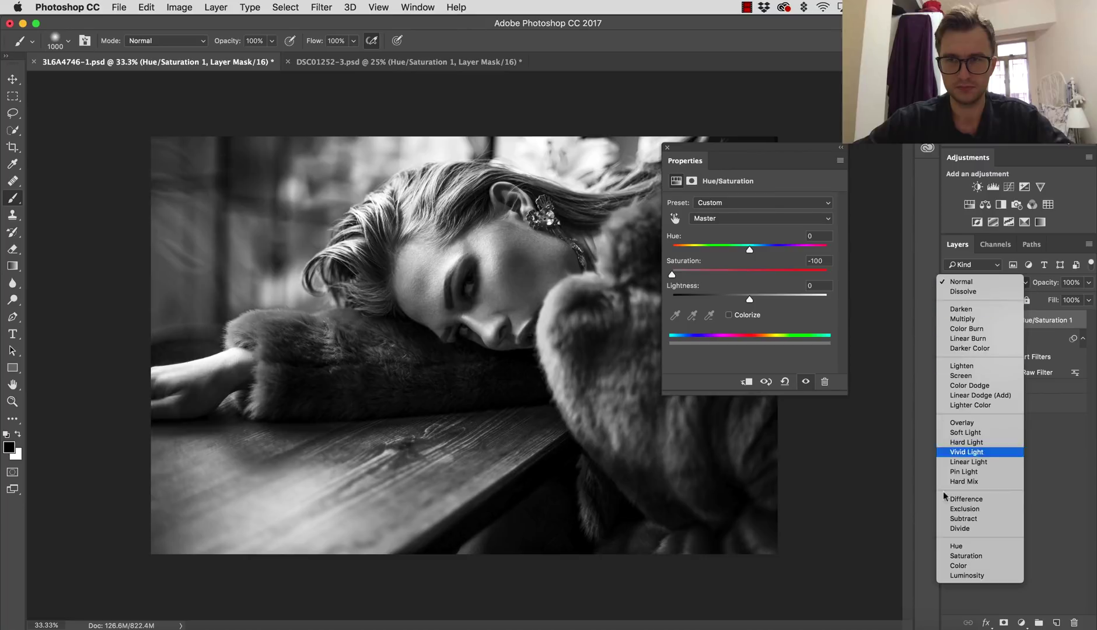
{"action": "left_click", "coordinate": [955, 566]}
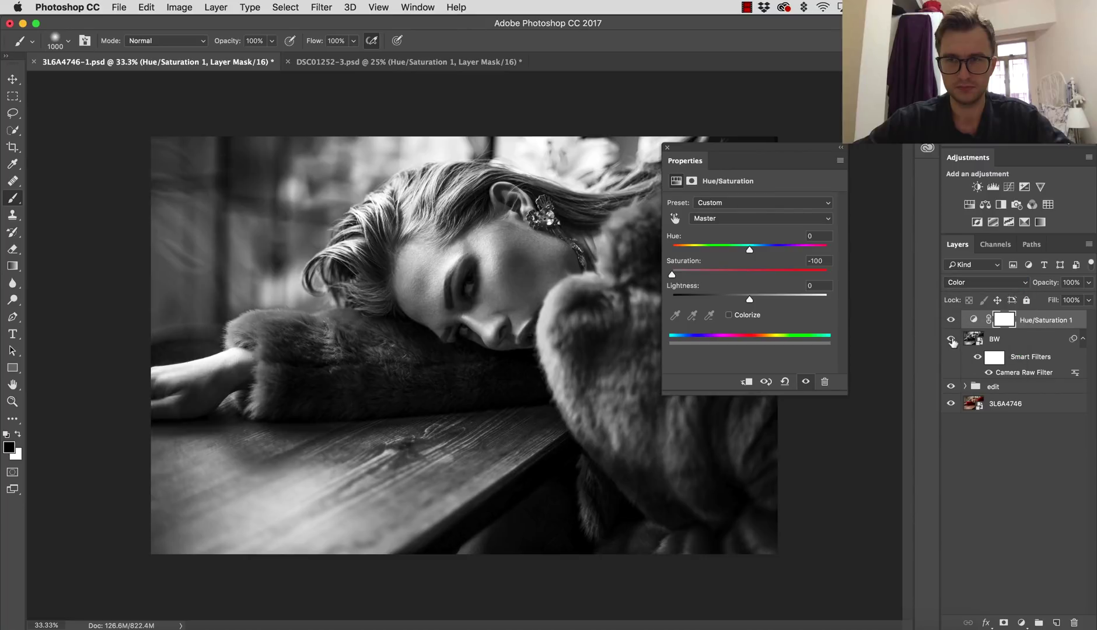
Toggle the BW layer's visibility off and on to compare the result
{"action": "left_click", "coordinate": [951, 341]}
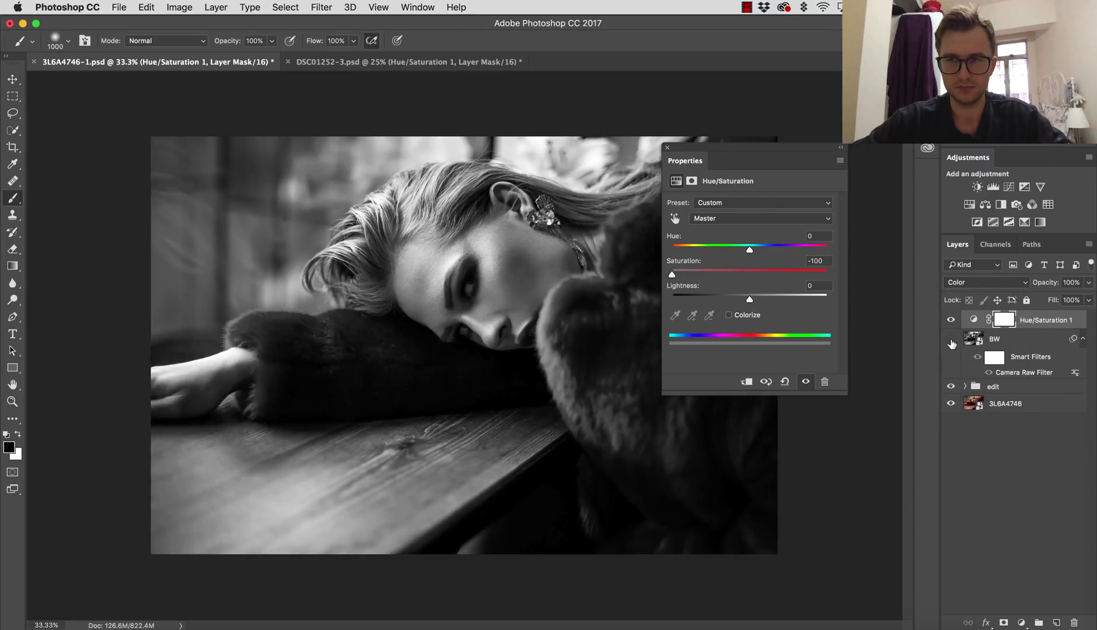
{"action": "left_click", "coordinate": [951, 340]}
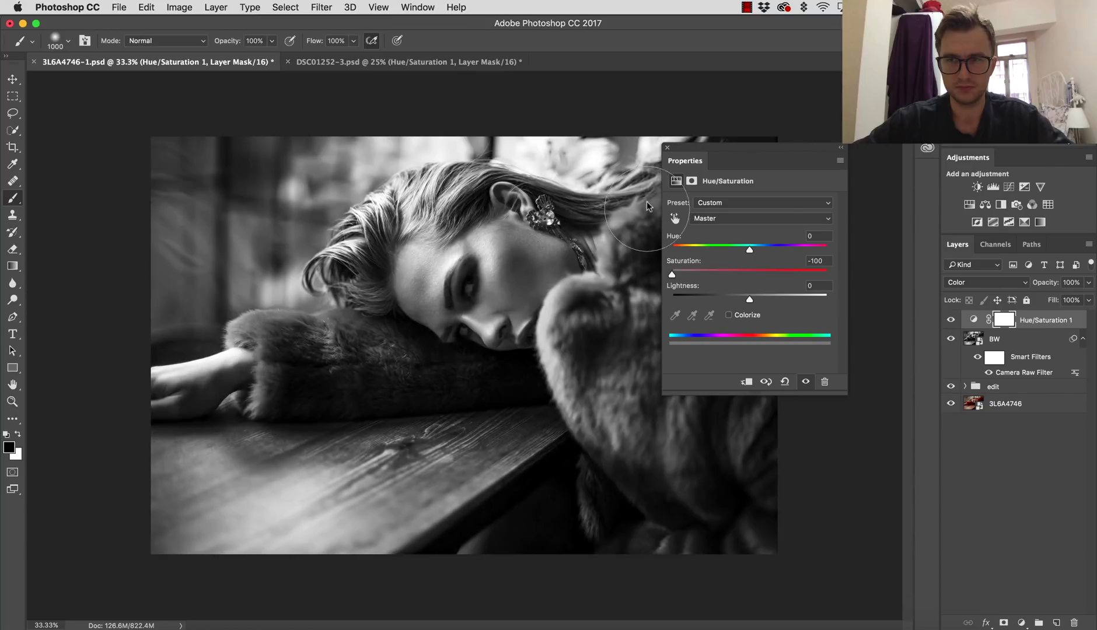
{"action": "left_click", "coordinate": [668, 147]}
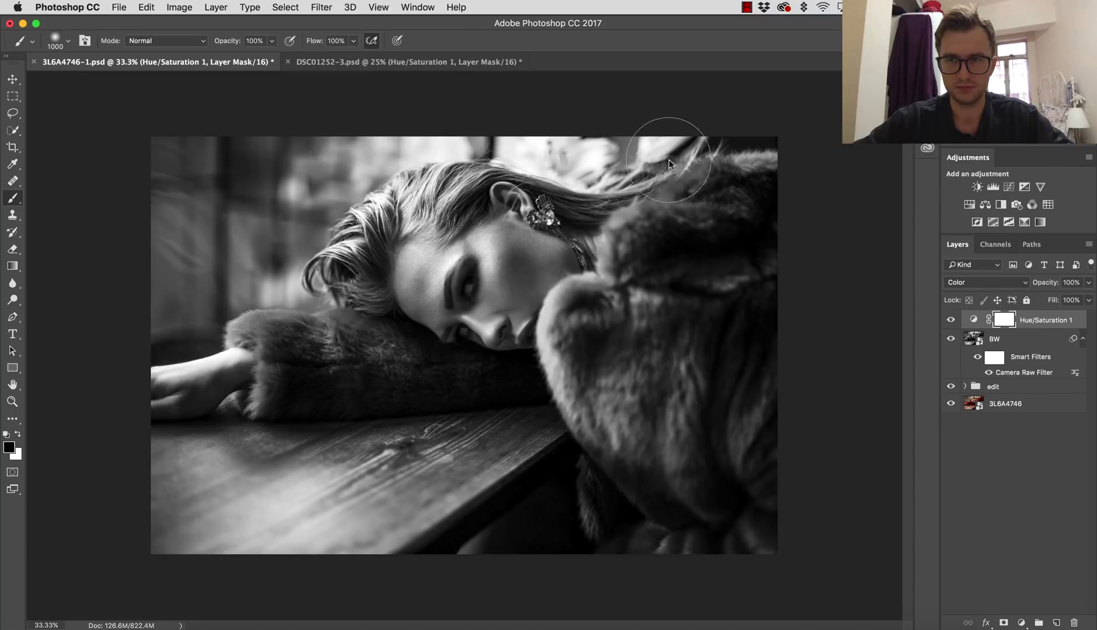
{"action": "left_click", "coordinate": [951, 340]}
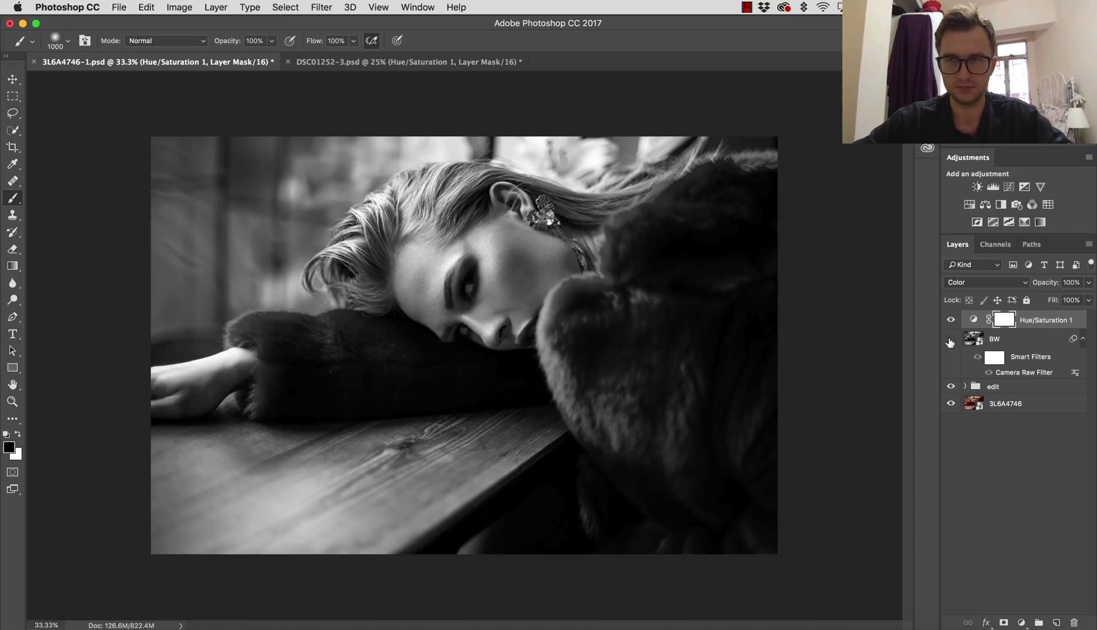
{"action": "left_click", "coordinate": [951, 339]}
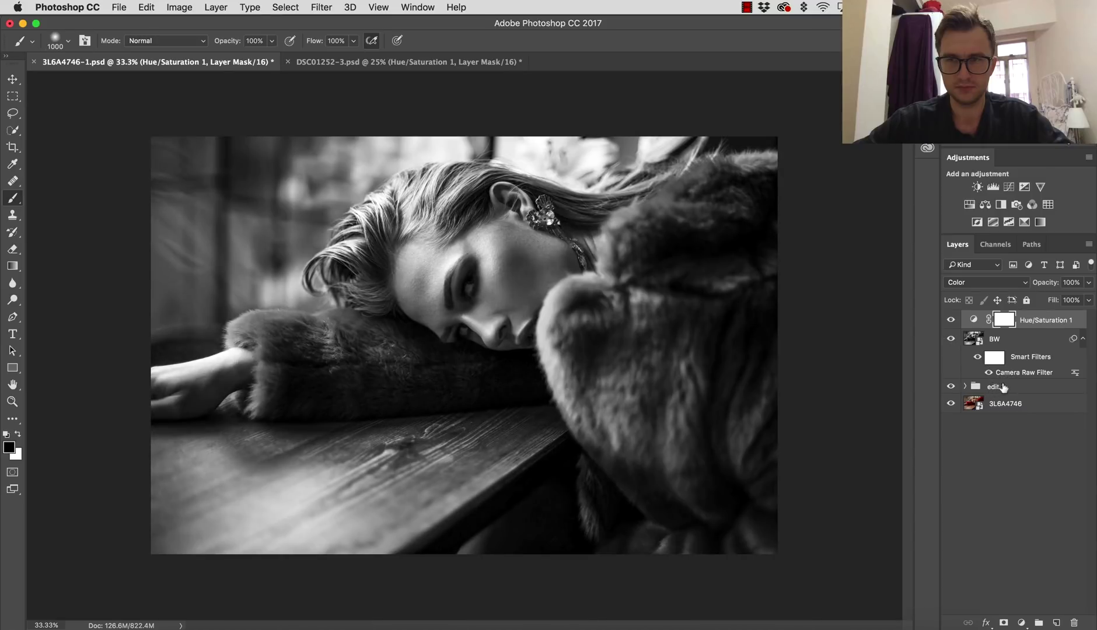
Reopen BW's Camera Raw Filter and tweak the grayscale mix to Reds +14, Oranges -17
{"action": "double_click", "coordinate": [1002, 373]}
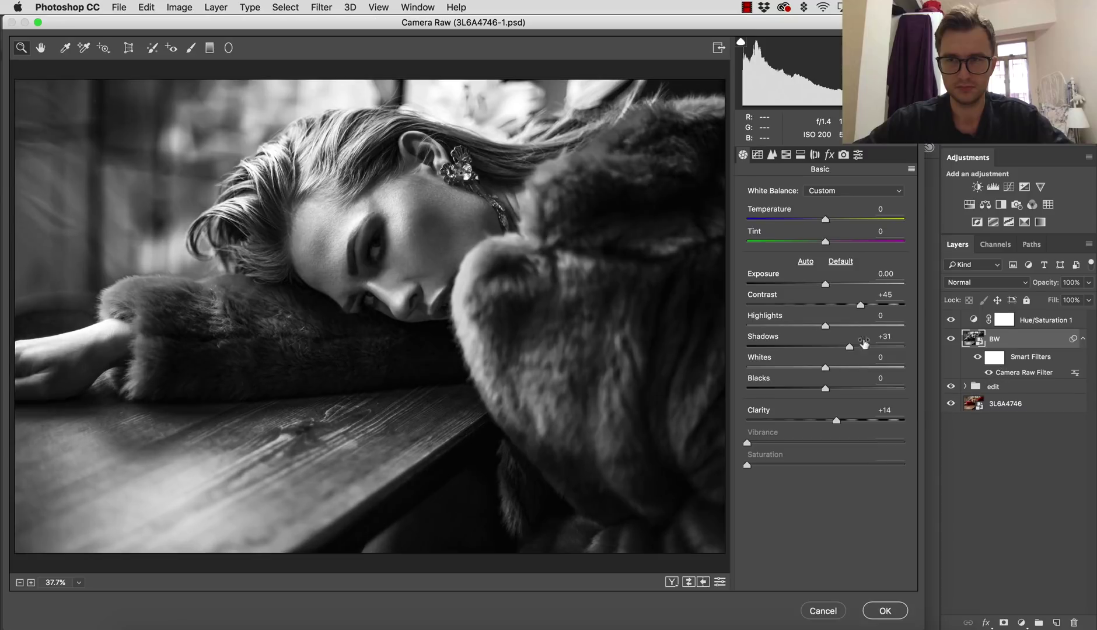
{"action": "left_click", "coordinate": [786, 154]}
{"action": "mouse_move", "coordinate": [836, 259]}
{"action": "left_mouse_down"}
{"action": "mouse_move", "coordinate": [852, 264]}
{"action": "mouse_move", "coordinate": [838, 261]}
{"action": "left_mouse_up"}
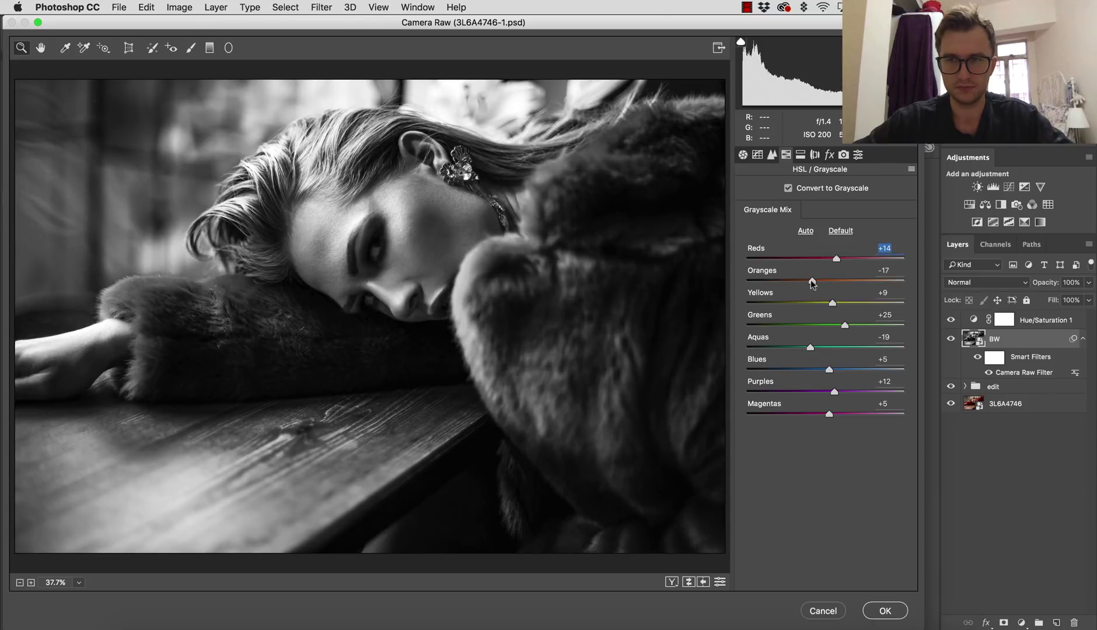
{"action": "left_click", "coordinate": [811, 281]}
Lower Contrast to +29 and Clarity to about +7 in the Basic settings
{"action": "left_click", "coordinate": [743, 155]}
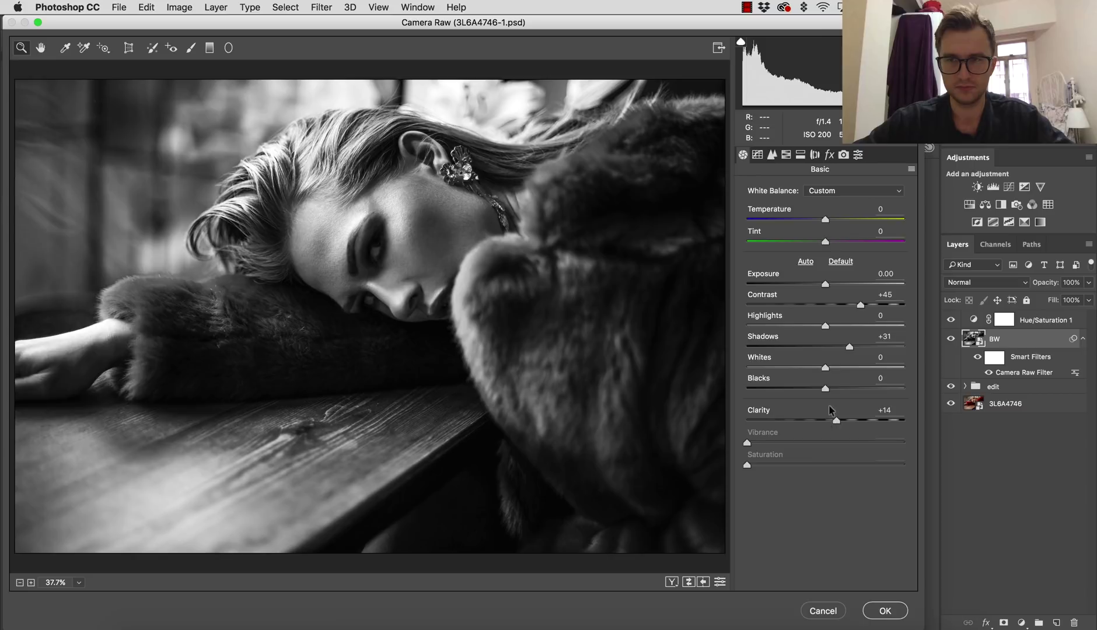
{"action": "left_click_drag", "start_coordinate": [861, 304], "coordinate": [848, 306]}
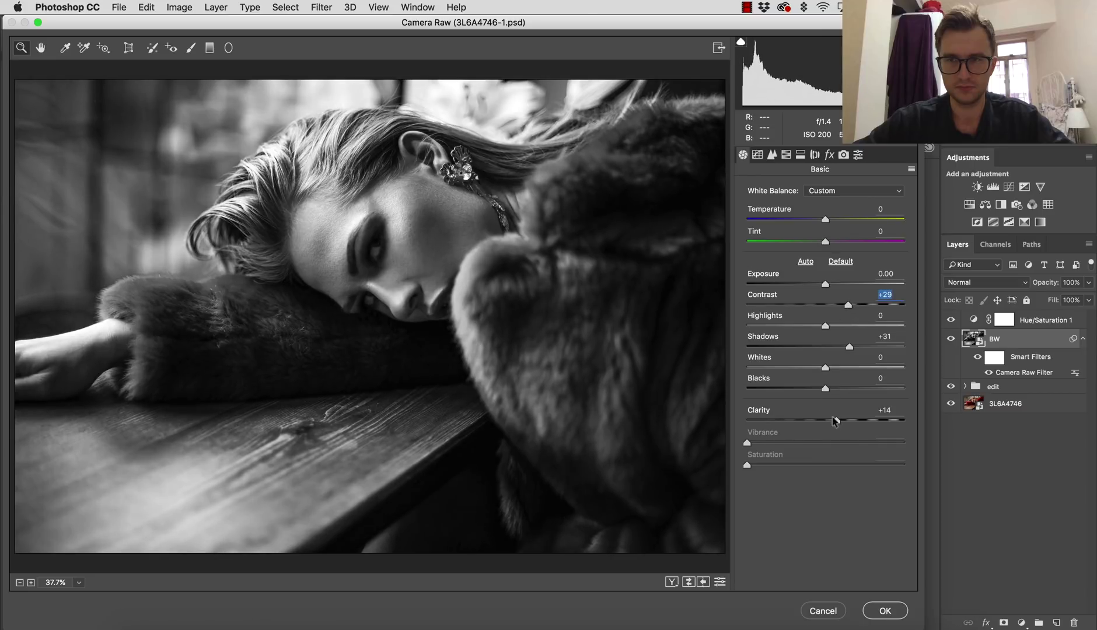
{"action": "left_click_drag", "start_coordinate": [836, 421], "coordinate": [829, 421]}
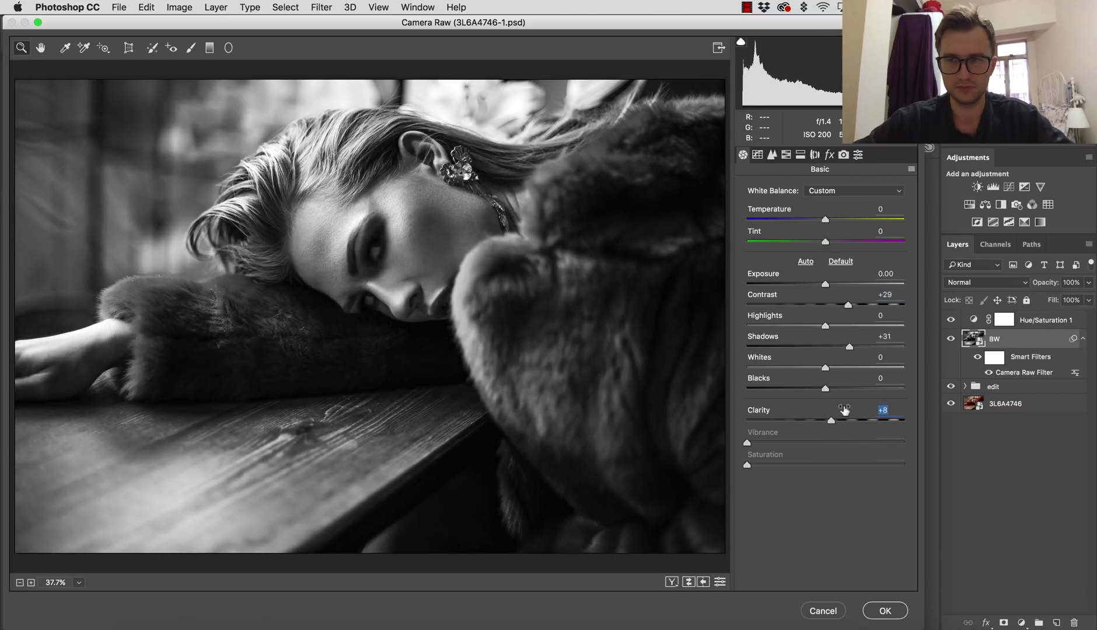
{"action": "left_click", "coordinate": [850, 347]}
{"action": "left_click", "coordinate": [878, 613]}
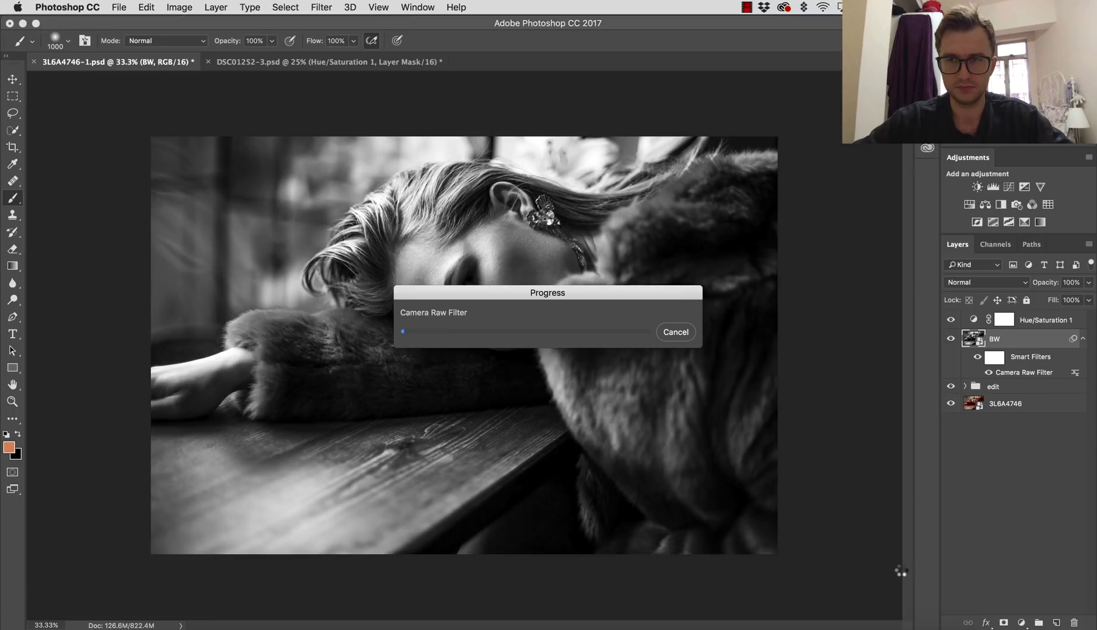
{"action": "left_click", "coordinate": [951, 320]}
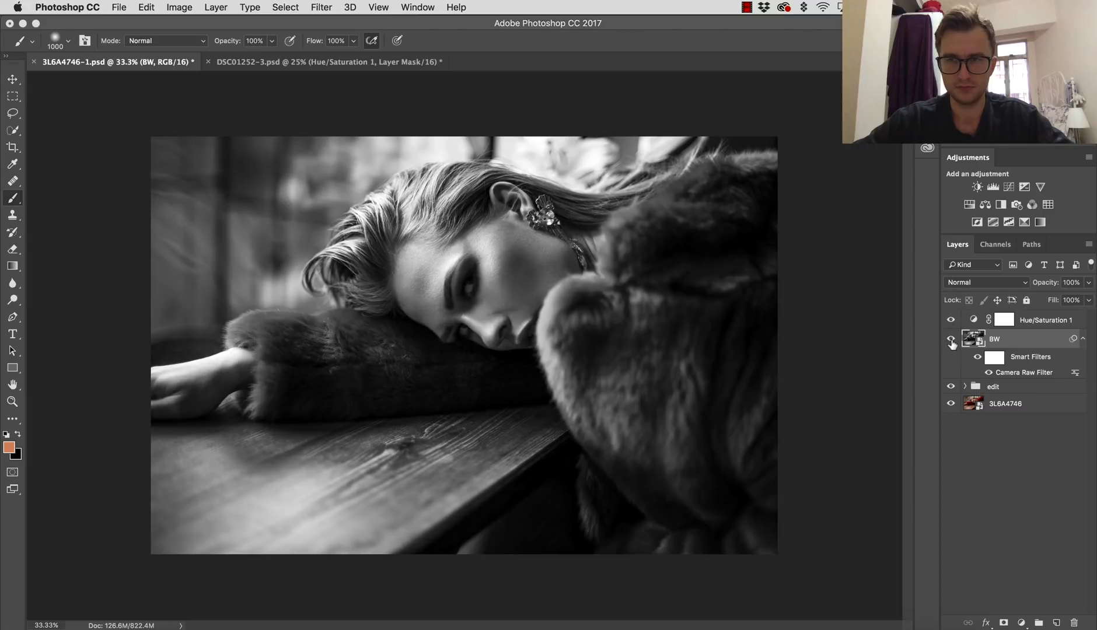
{"action": "left_click", "coordinate": [952, 341]}
{"action": "left_click", "coordinate": [952, 341]}
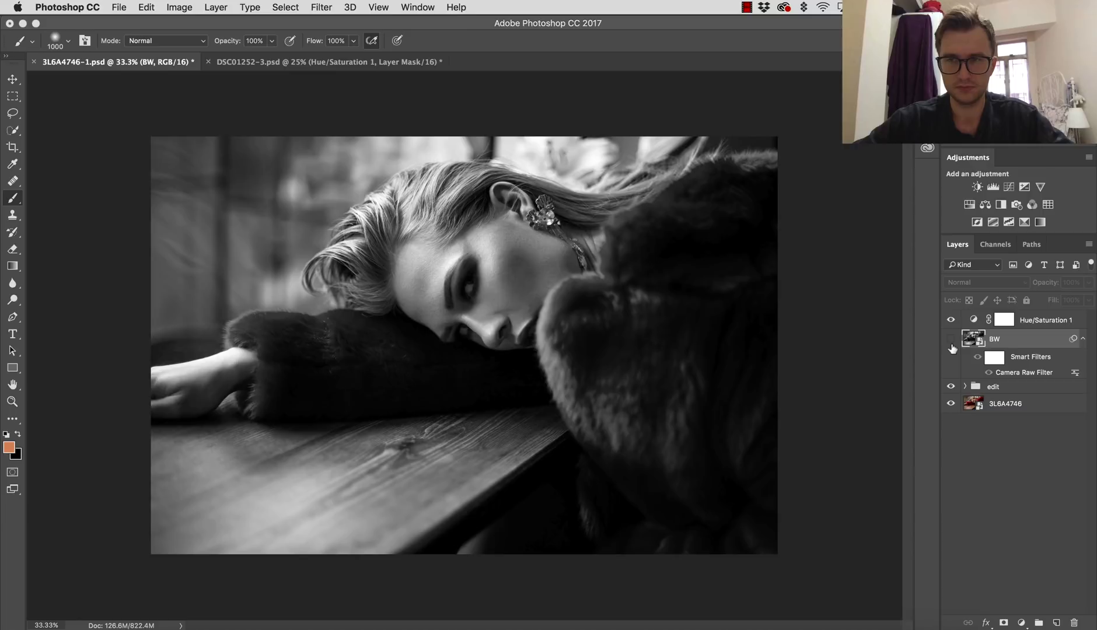
{"action": "left_click", "coordinate": [952, 343]}
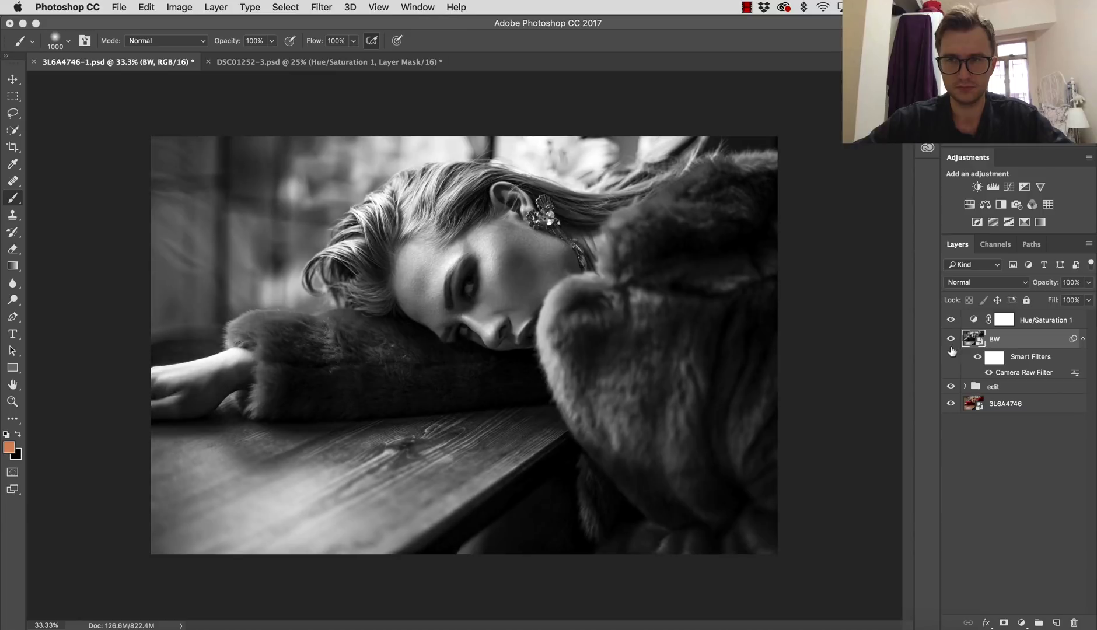
{"action": "left_click", "coordinate": [952, 344]}
{"action": "left_click", "coordinate": [951, 344]}
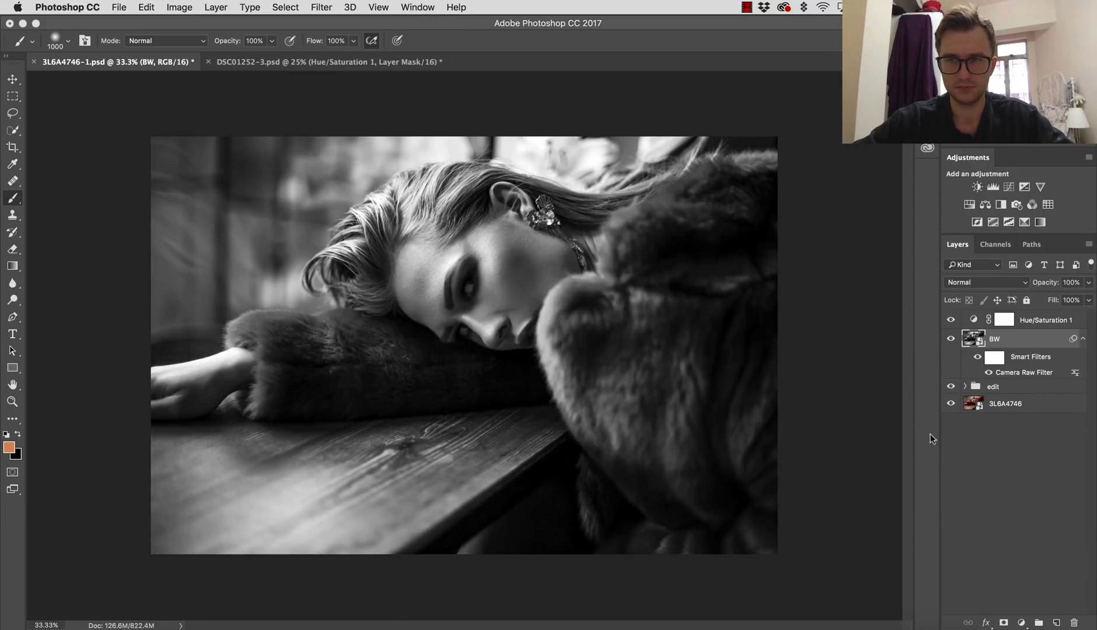